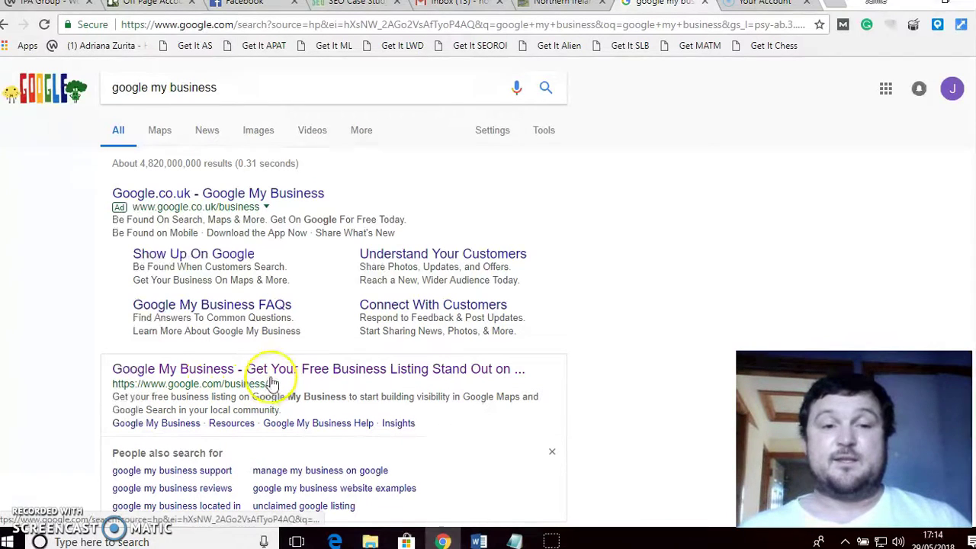
Open Google My Business from the search results and start a new free listing with Start Now.
click(274, 372)
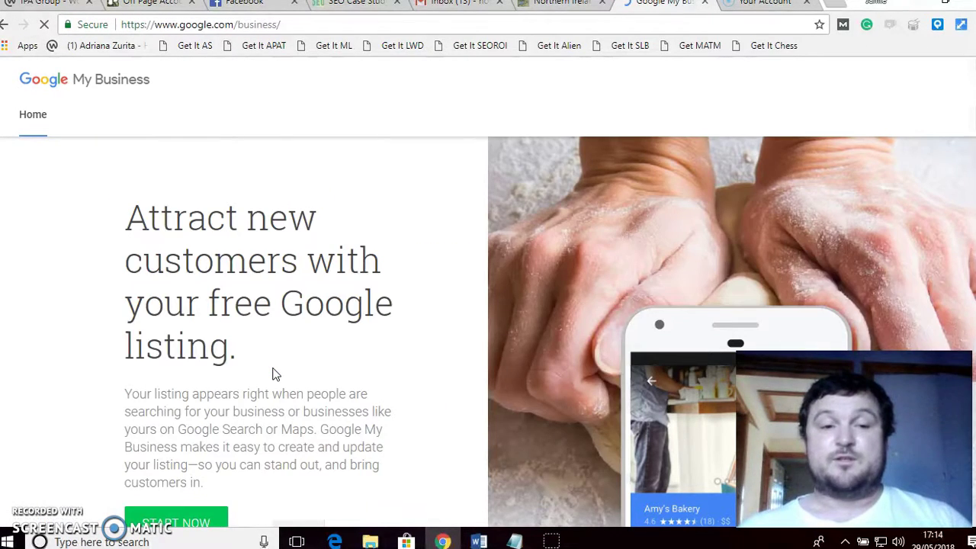
scroll(275, 375, down, 1)
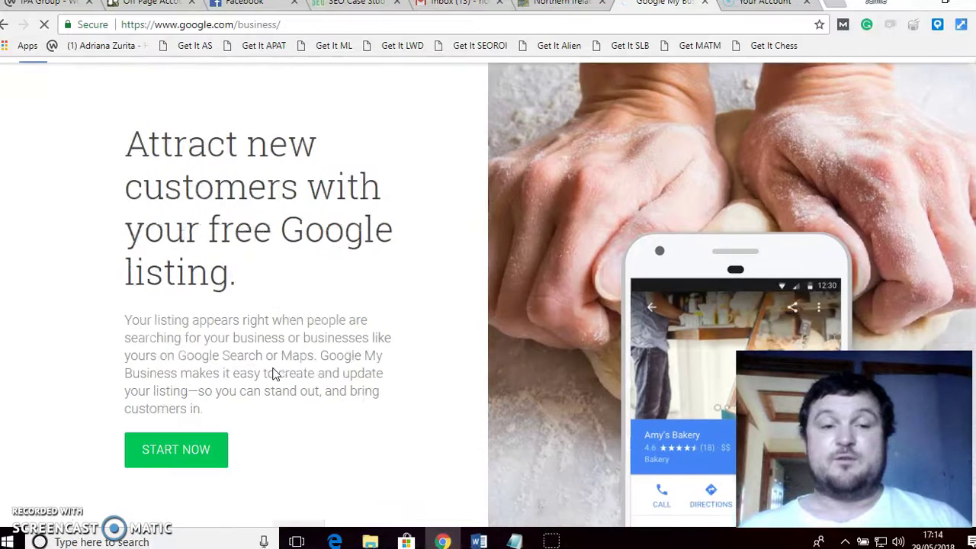
click(183, 452)
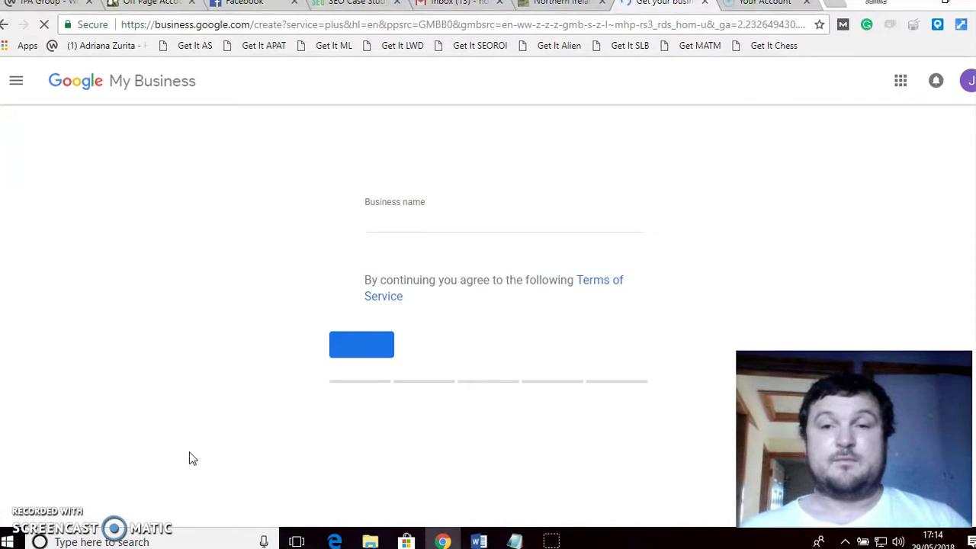
click(201, 450)
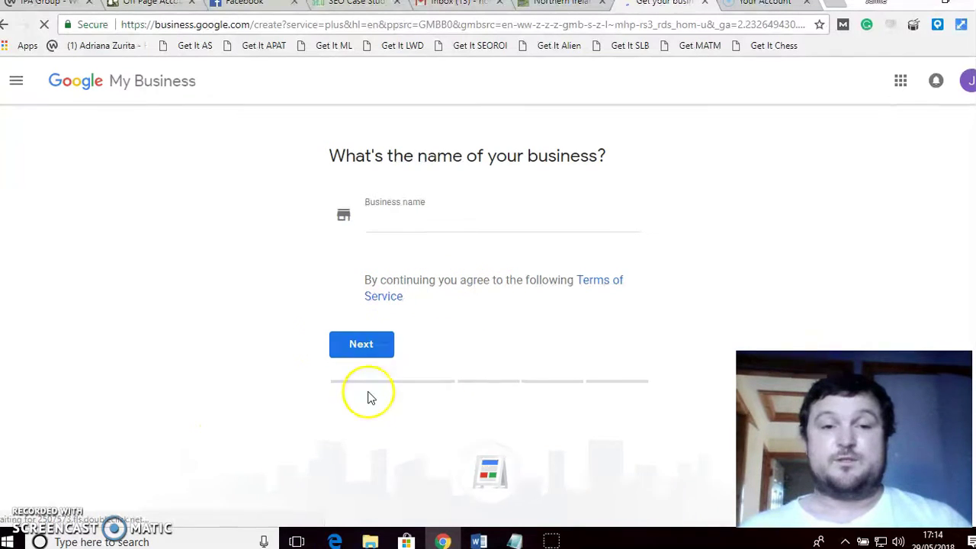
Enter 'Northern Ireland Info' as the business name and create a business with that name.
click(394, 217)
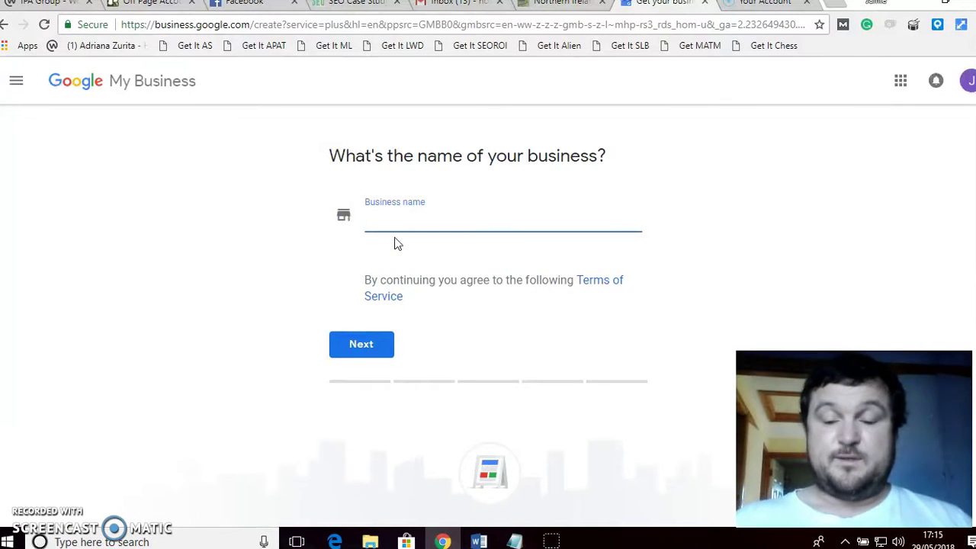
text(No)
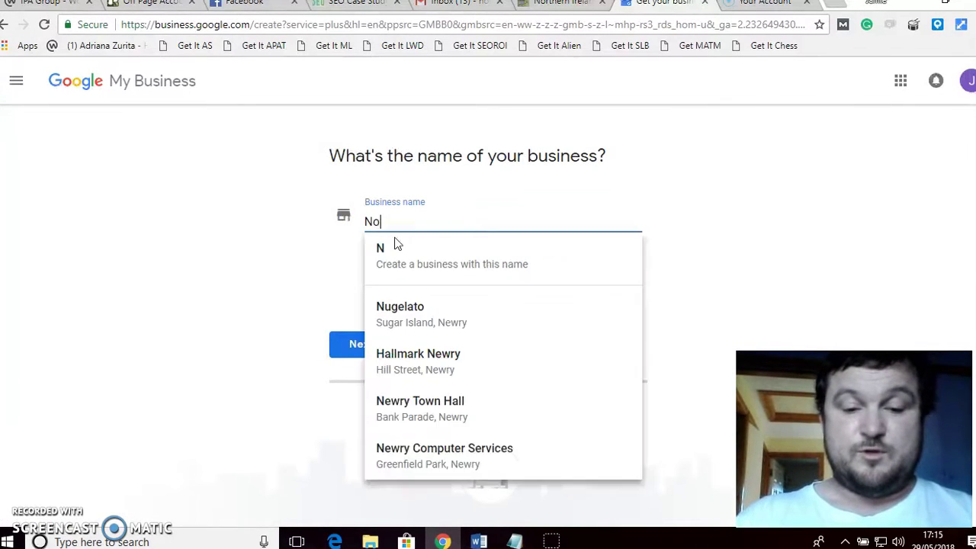
text(rther)
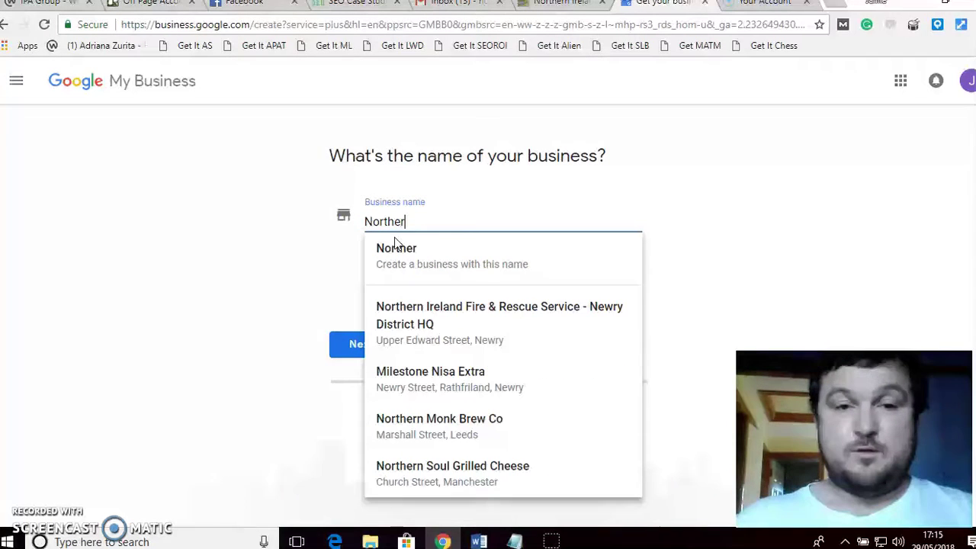
text(n Irel)
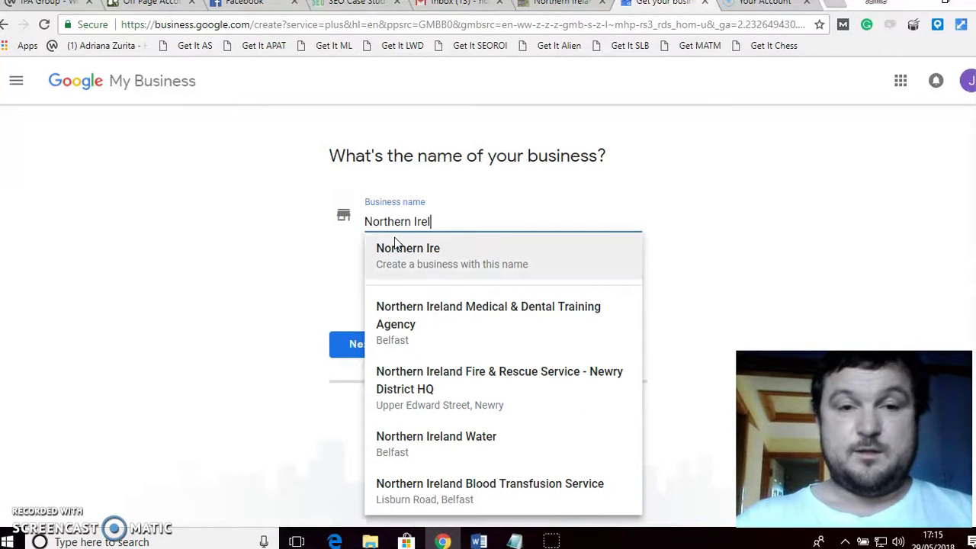
key(BackSpace)
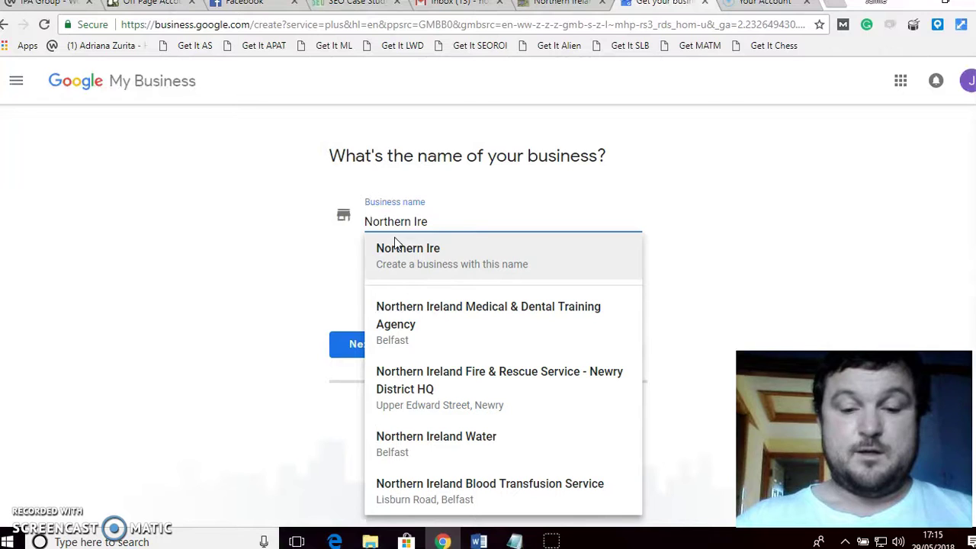
text(land In)
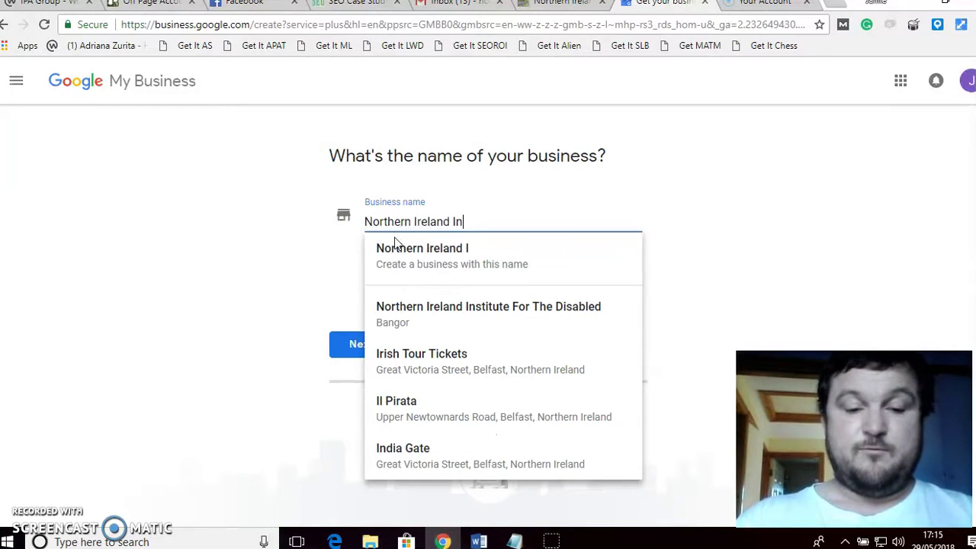
text(fo)
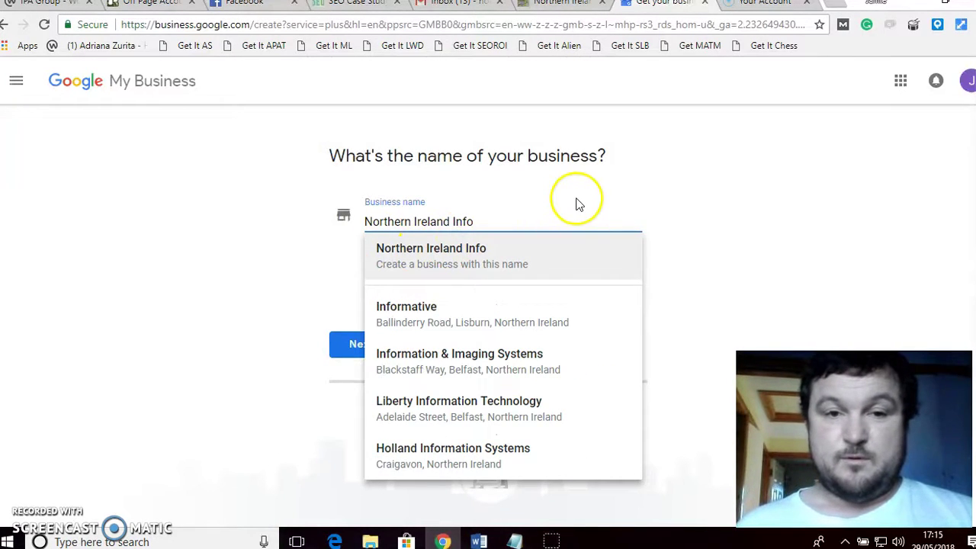
click(427, 265)
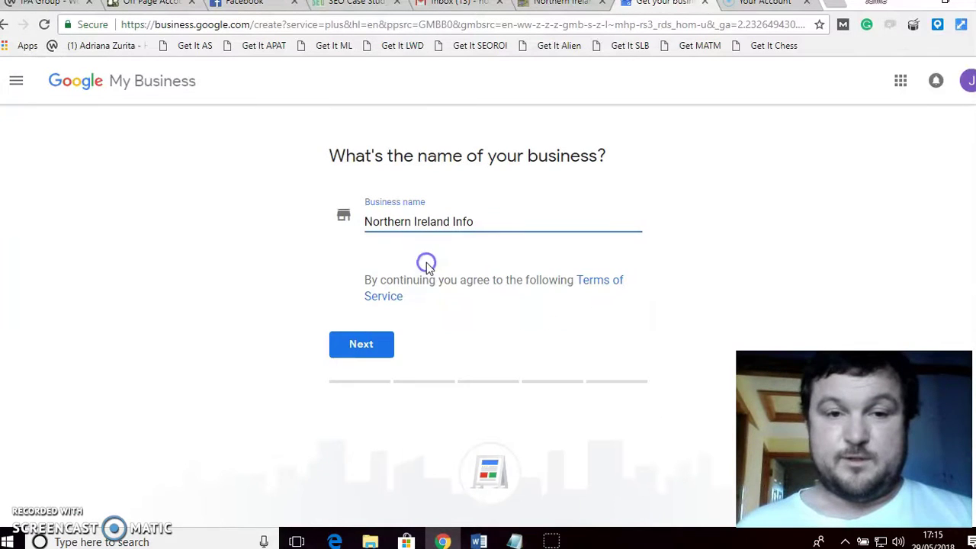
Advance to 'Where are you located?', keeping United Kingdom and leaving the street address empty.
click(366, 345)
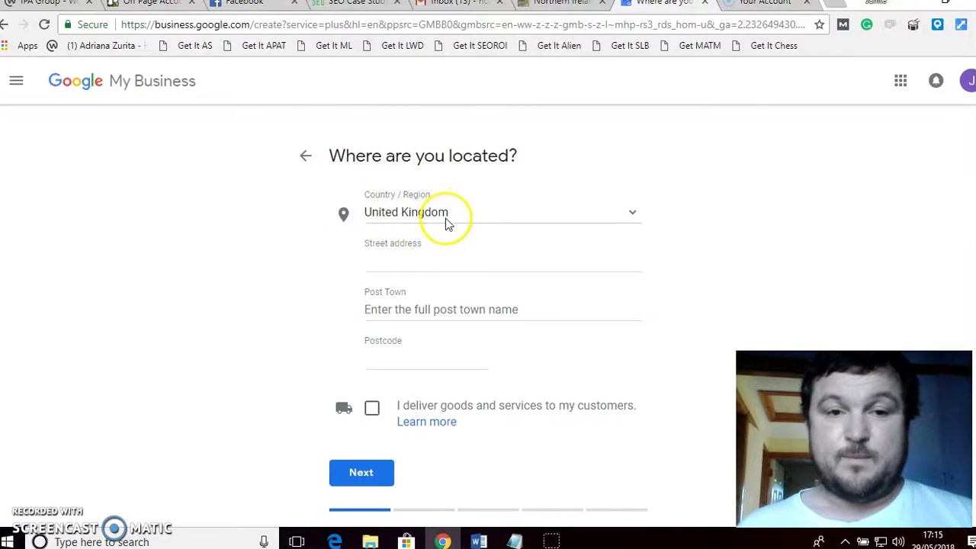
click(394, 263)
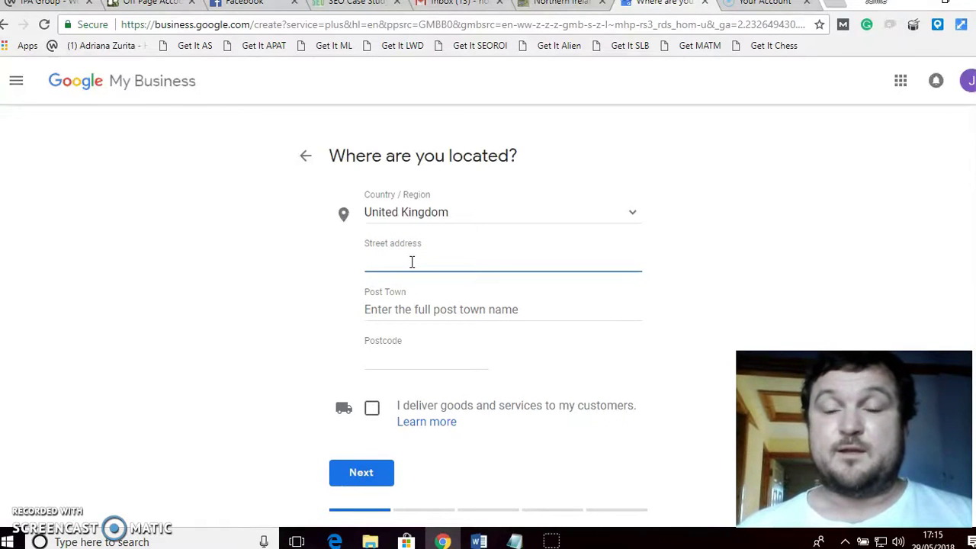
click(424, 266)
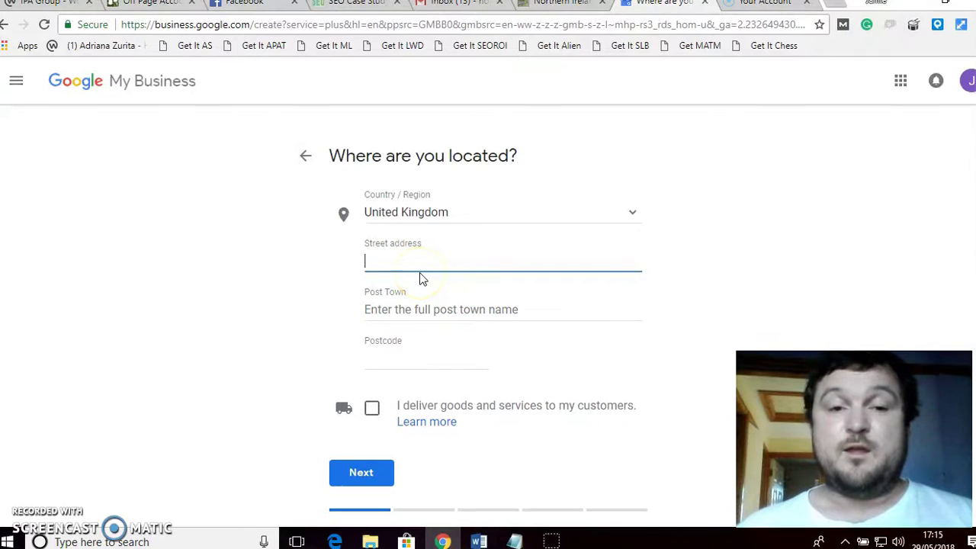
scroll(419, 273, down, 1)
scroll(420, 272, up, 1)
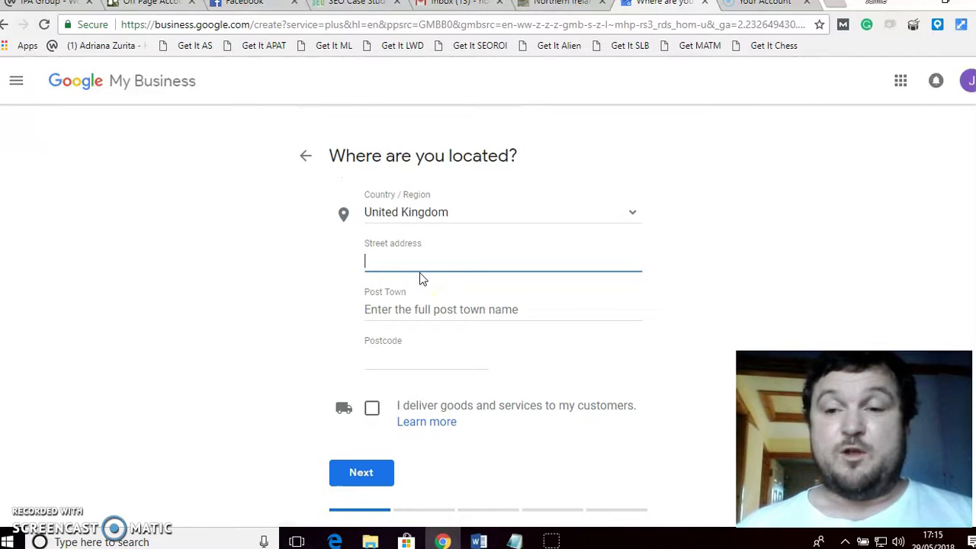
click(420, 267)
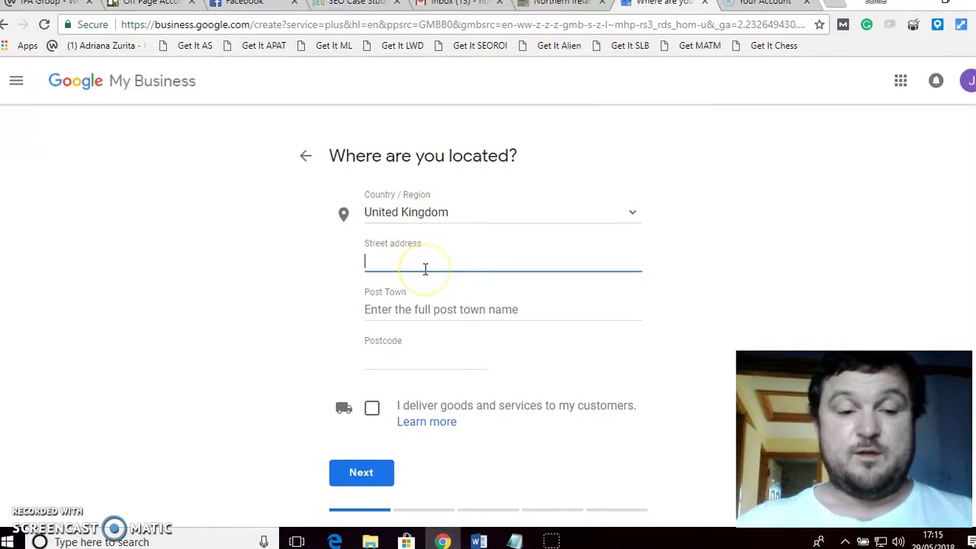
click(424, 271)
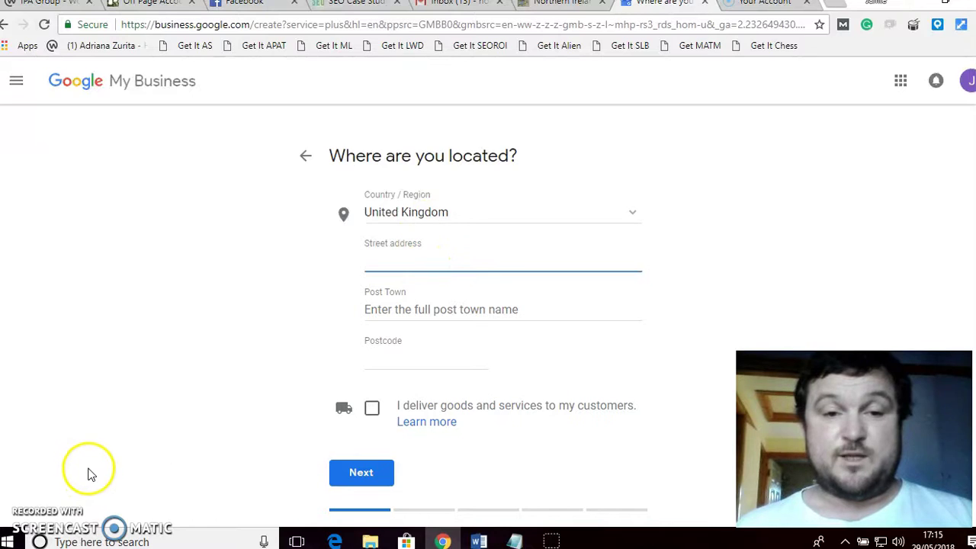
Continue past the address page to the business category field.
click(355, 474)
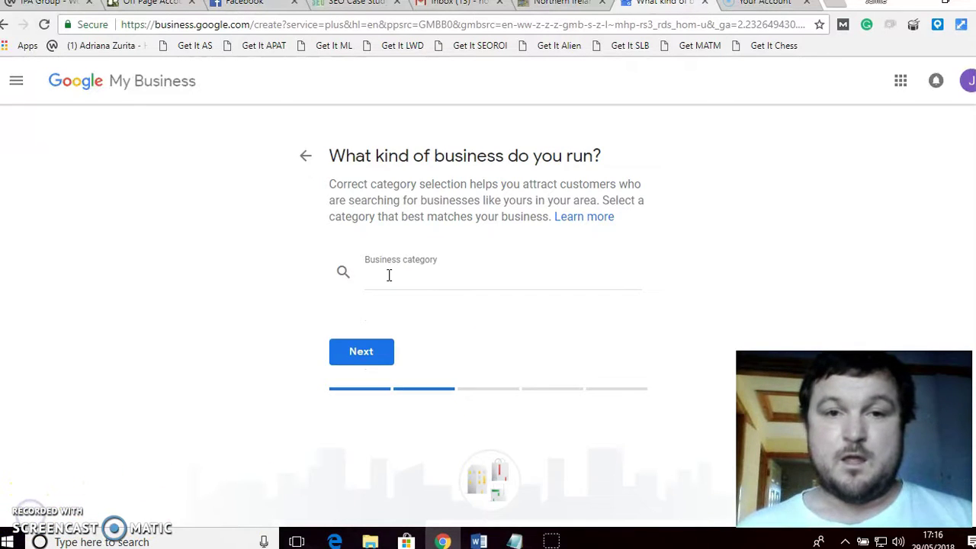
click(388, 292)
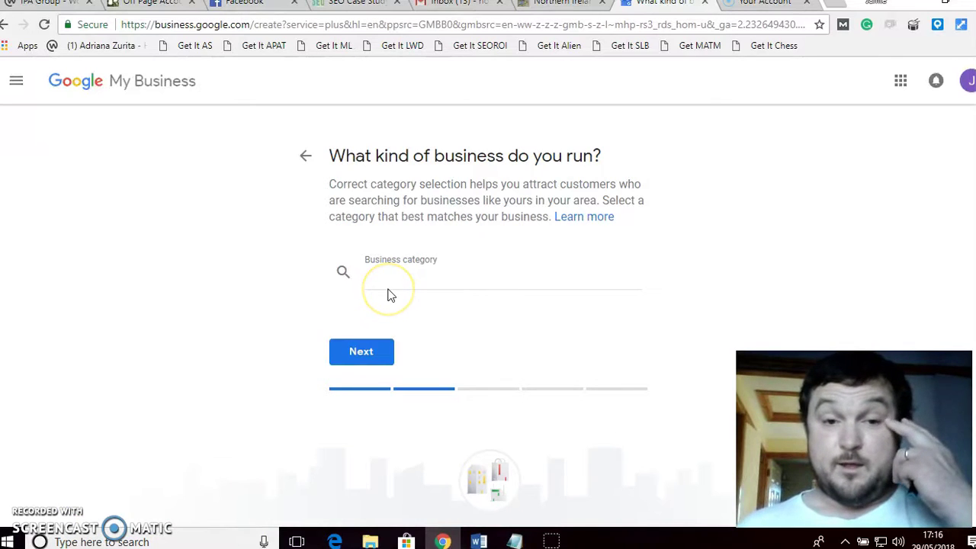
click(393, 271)
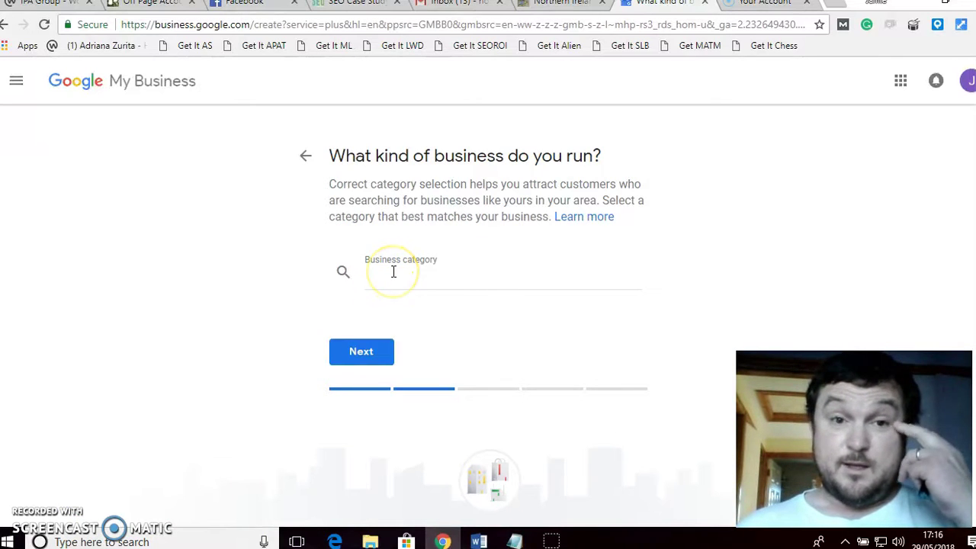
click(393, 272)
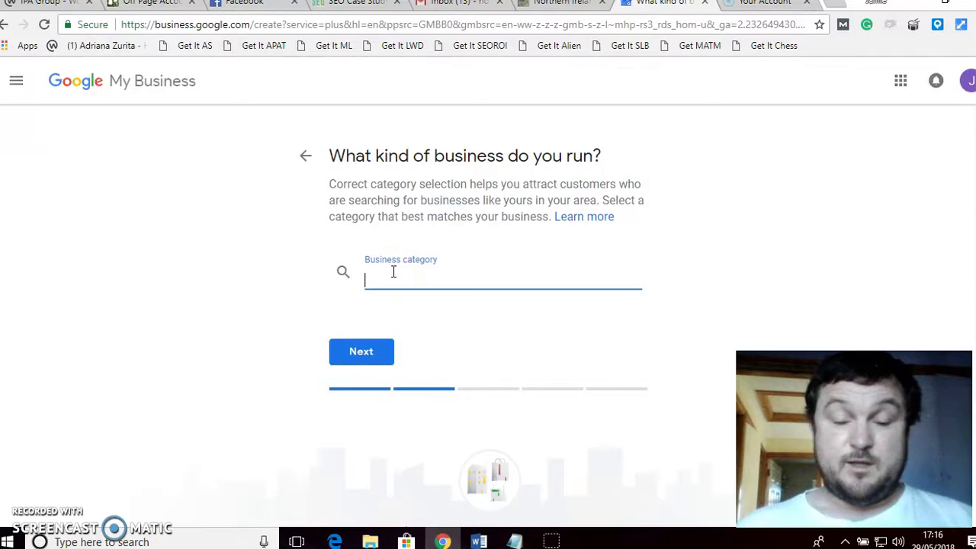
Search categories with 'Blog' and 'Directory', then settle on 'info' for Information suggestions.
text(Blo)
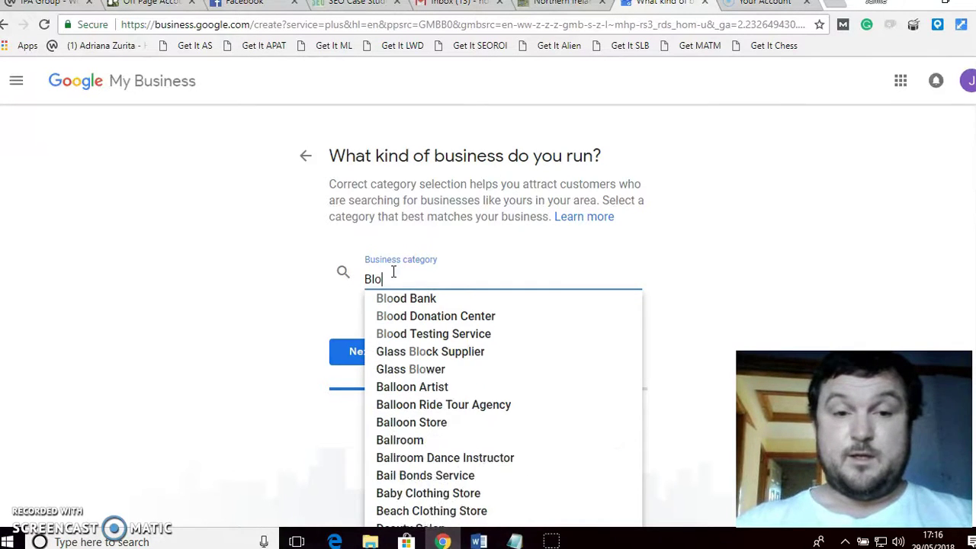
text(g)
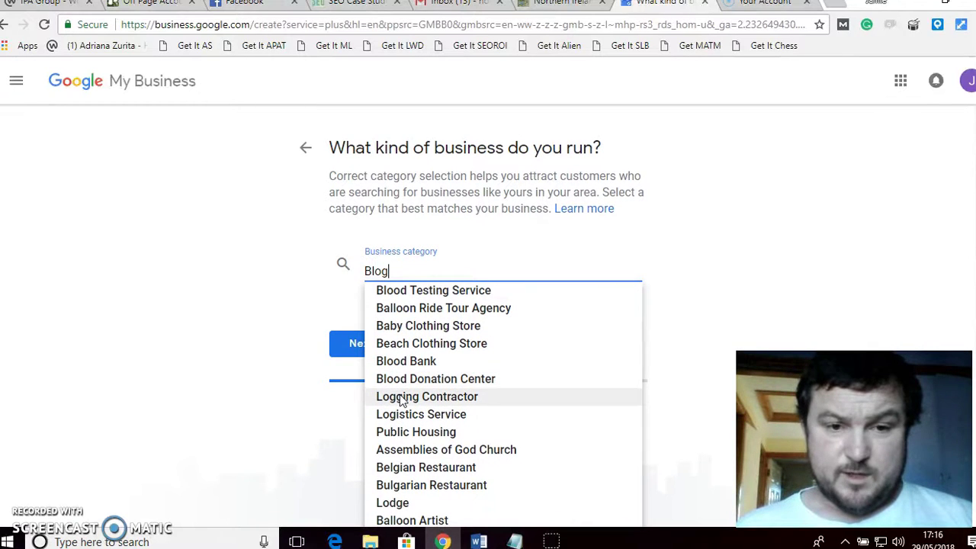
key(BackSpace)
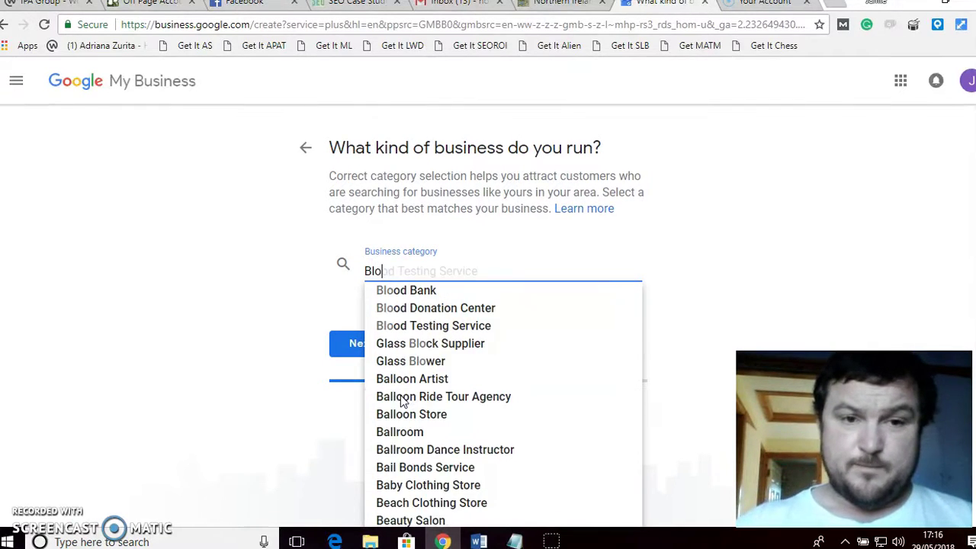
key(BackSpace)
key(BackSpace)
key(BackSpace)
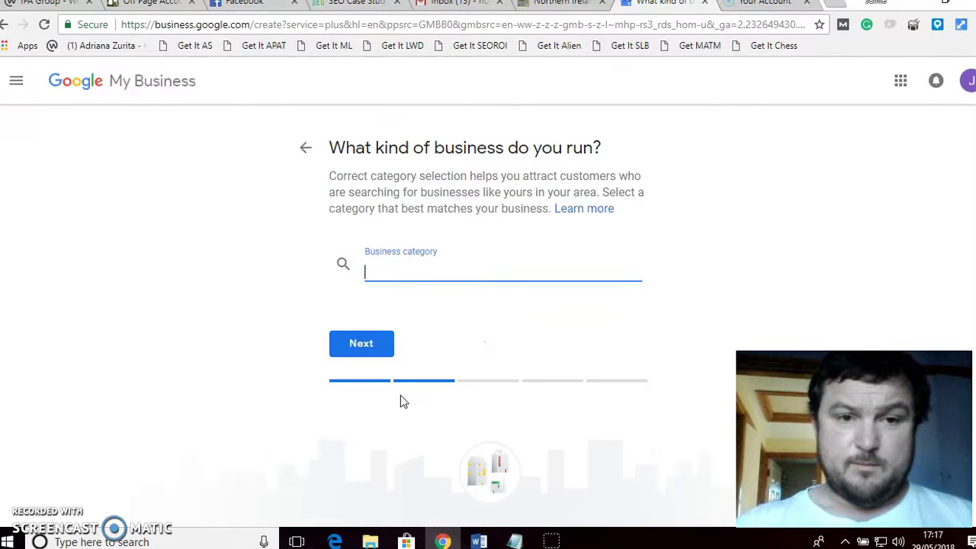
text(Dire)
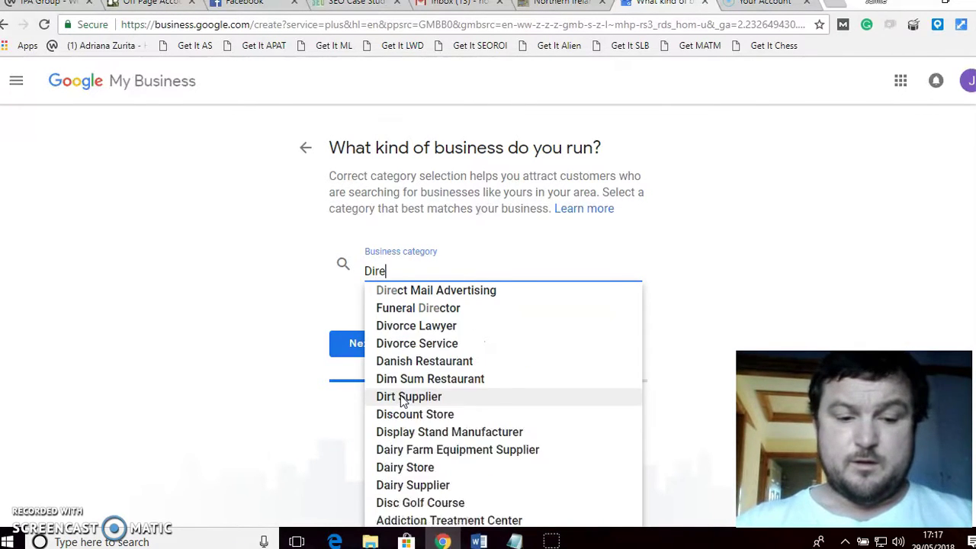
text(ctory)
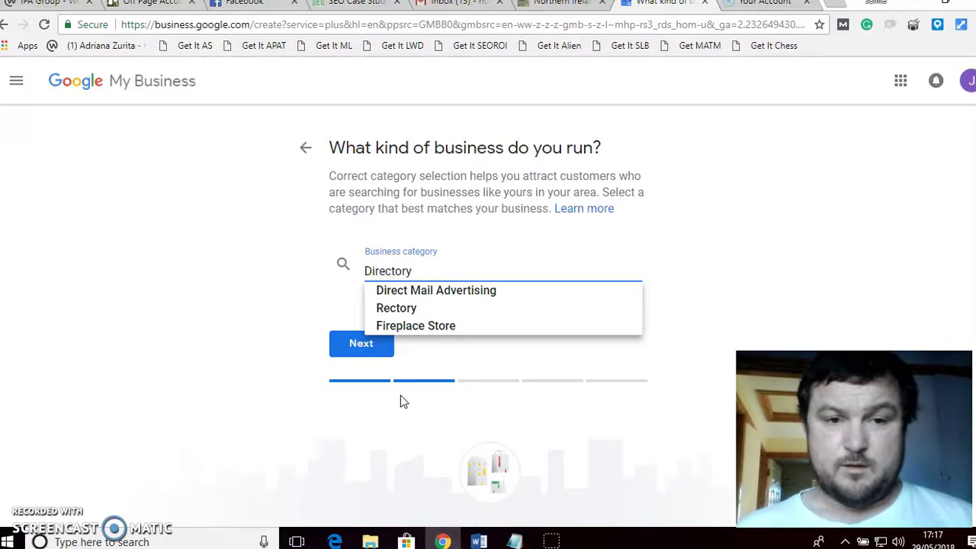
key(BackSpace)
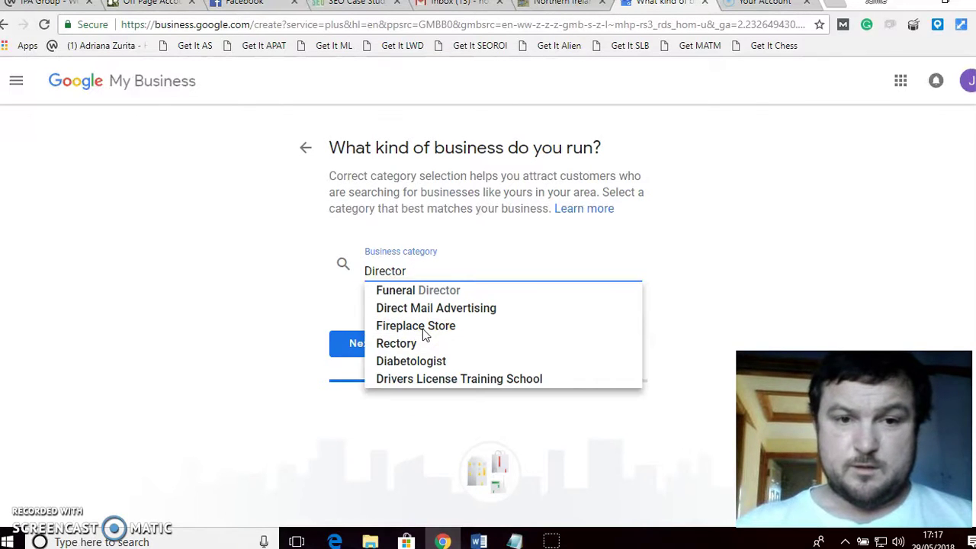
key(BackSpace)
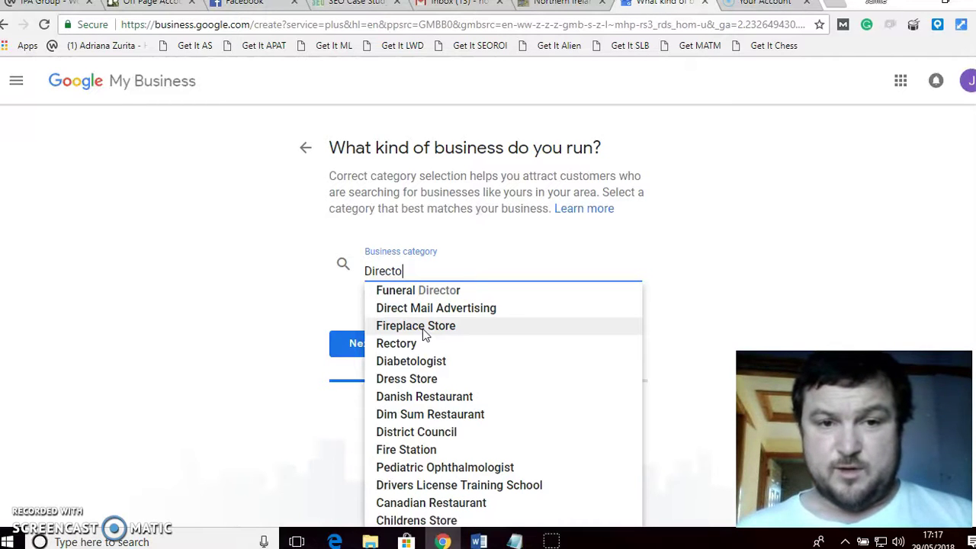
click(382, 313)
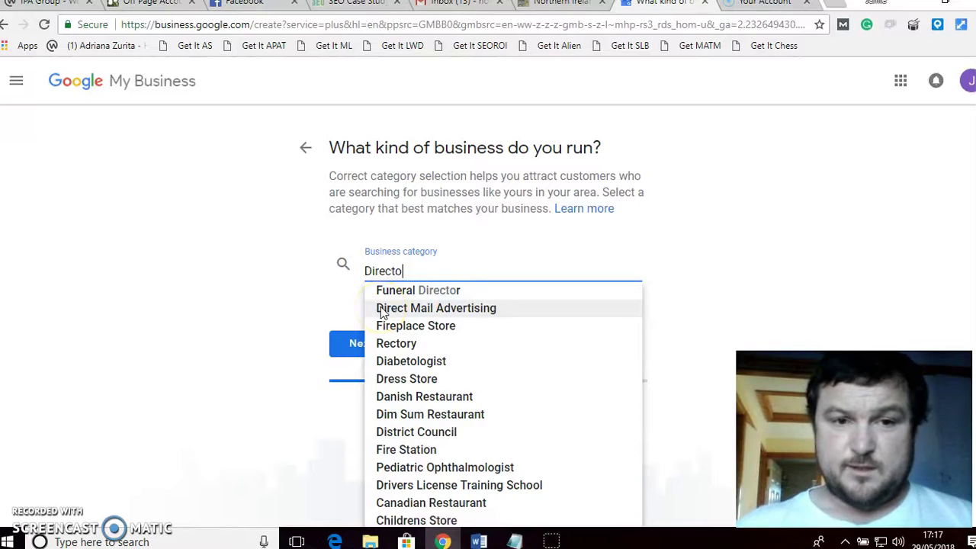
key(BackSpace)
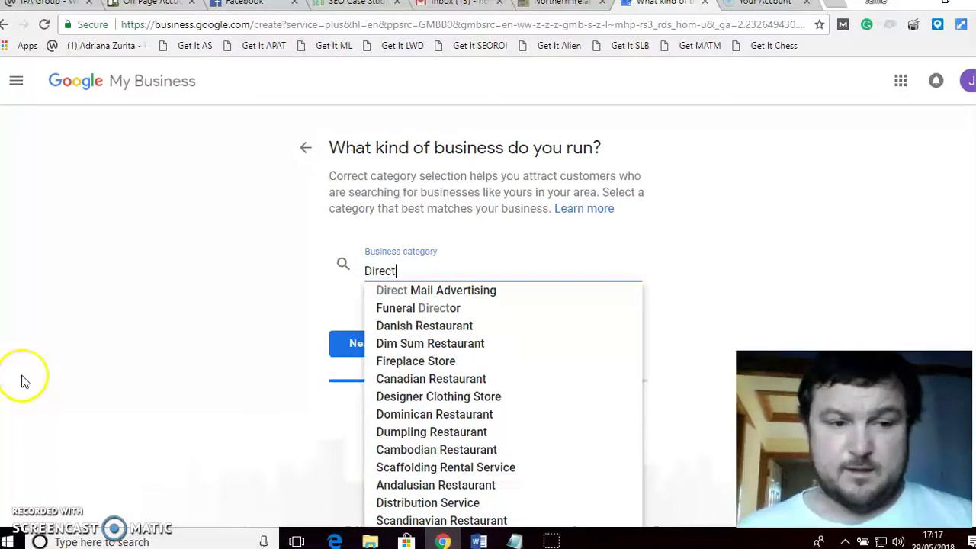
key(ctrl+a)
text(info)
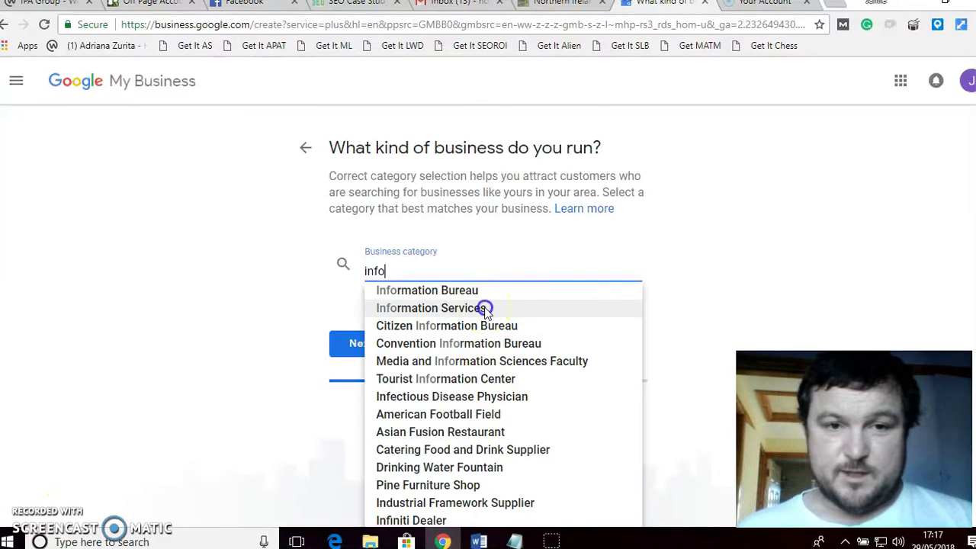
Choose Information Services as the business category and reach the Website field.
click(486, 310)
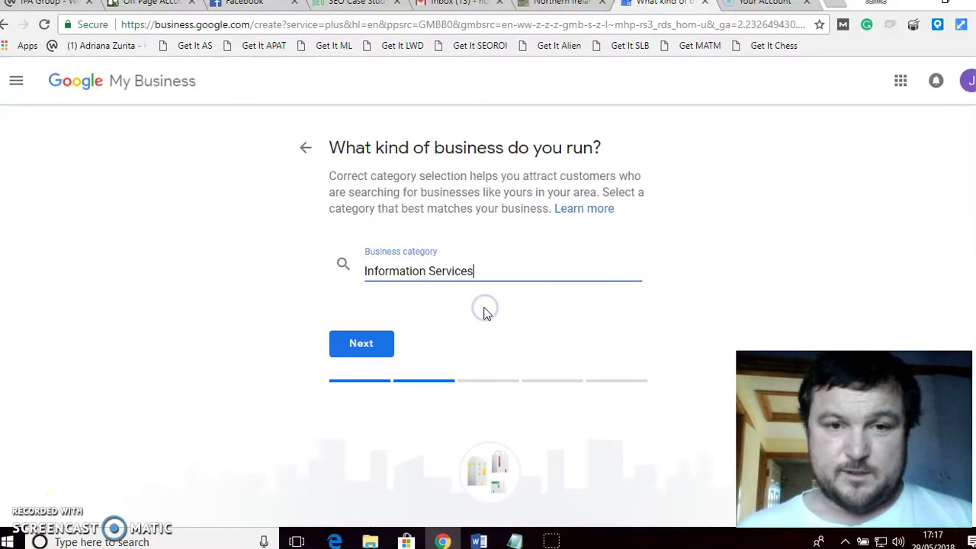
click(366, 351)
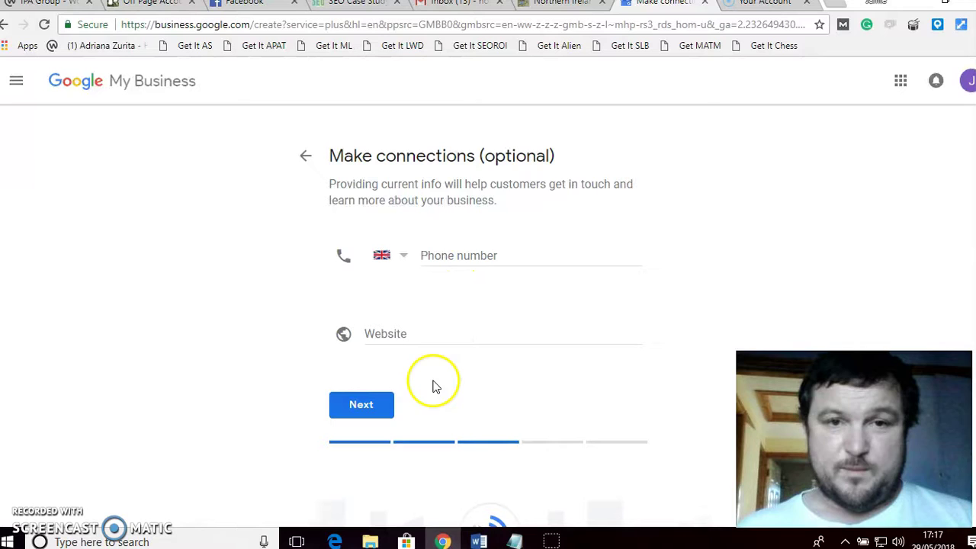
click(428, 336)
click(432, 327)
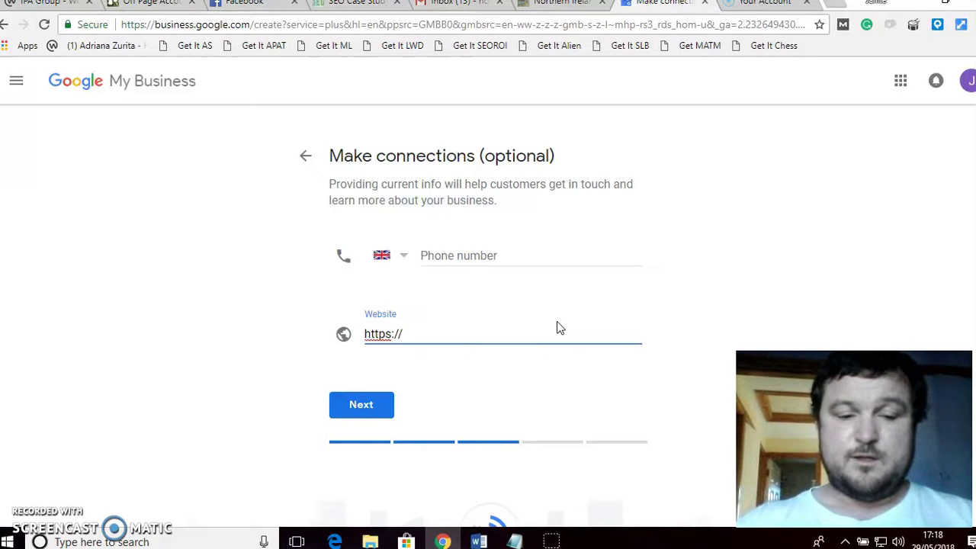
text(norther)
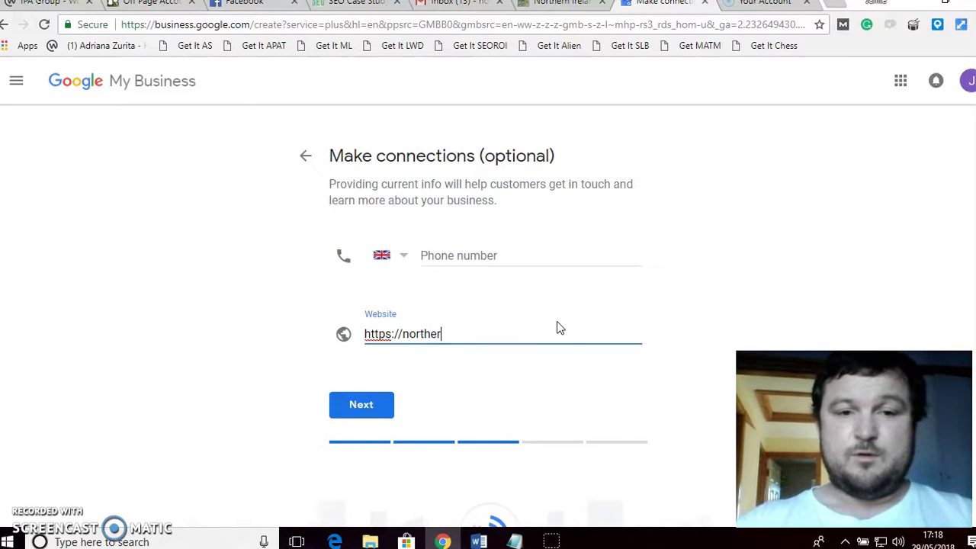
text(n)
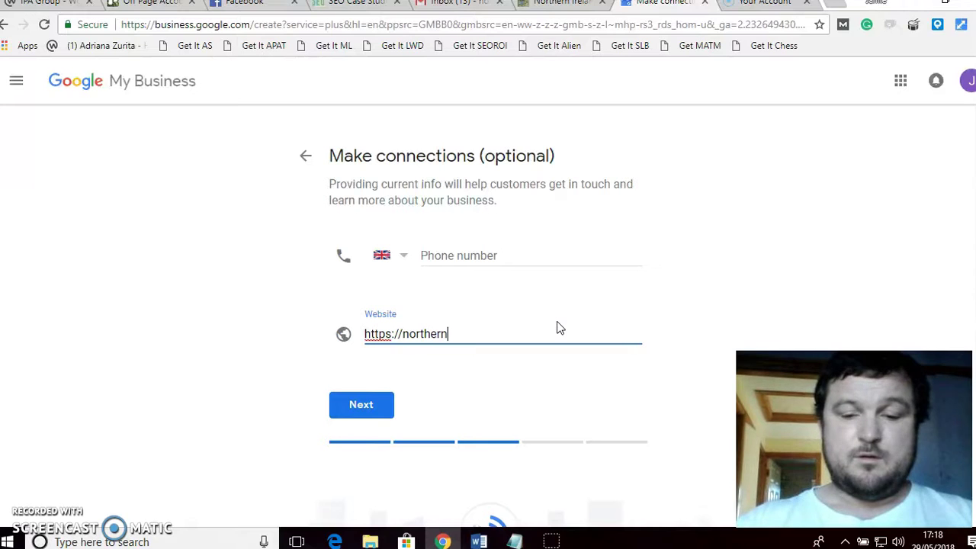
text(-ir)
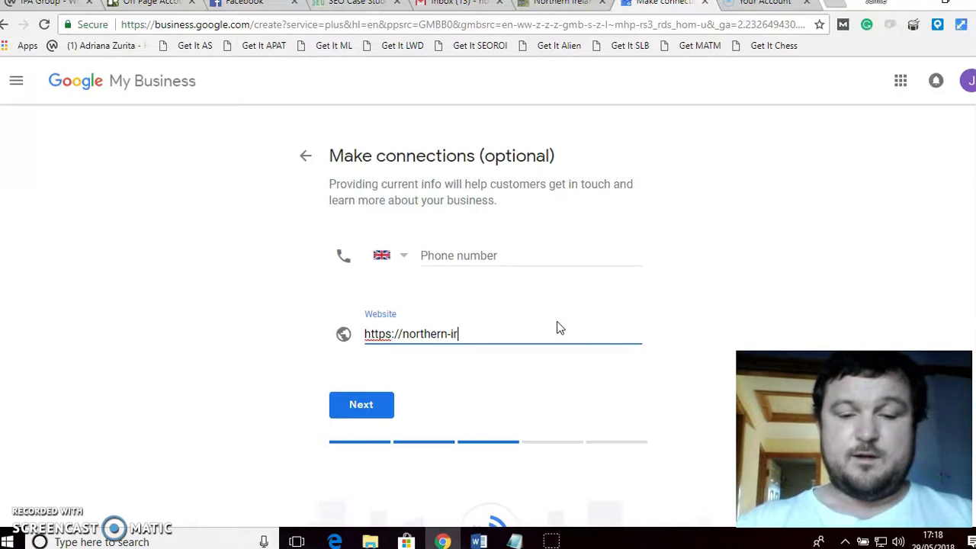
text(eland)
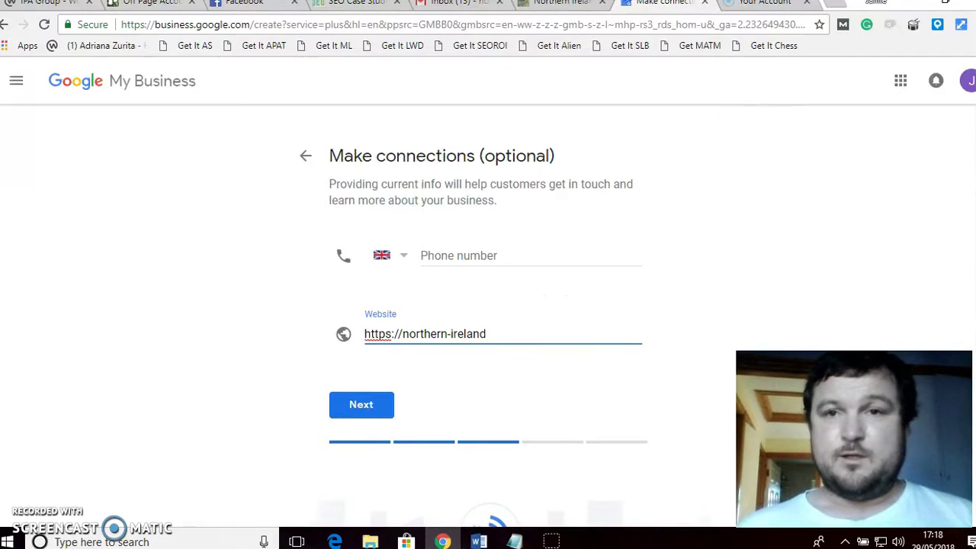
click(561, 6)
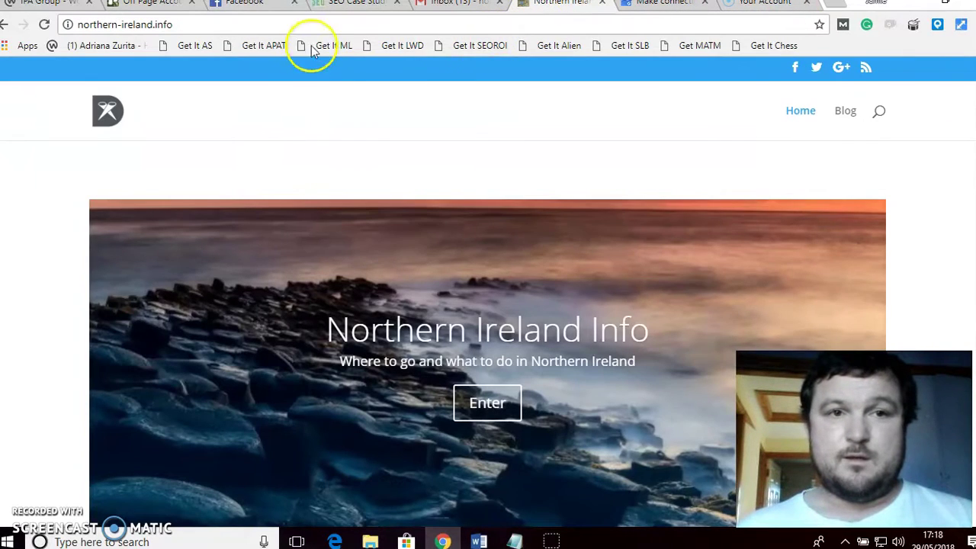
click(283, 26)
right_click(166, 26)
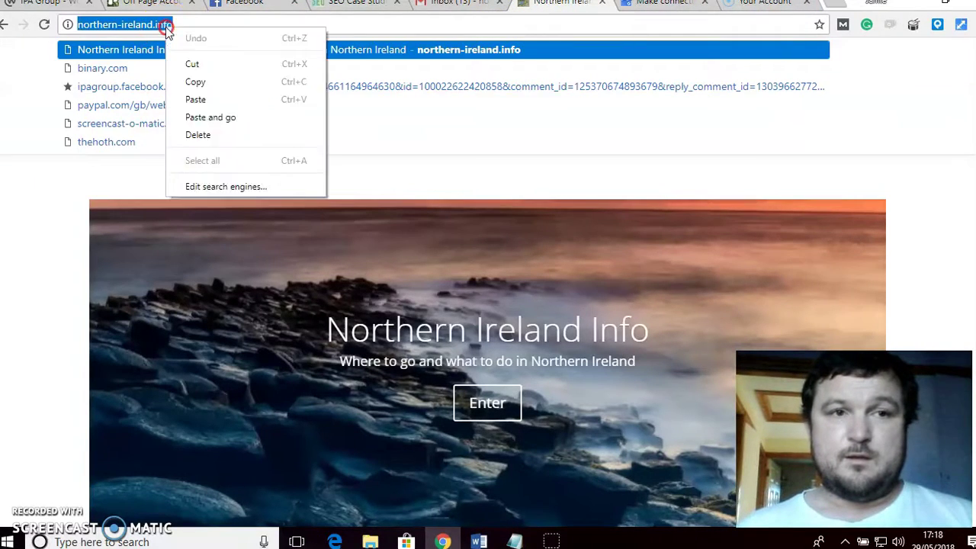
click(196, 81)
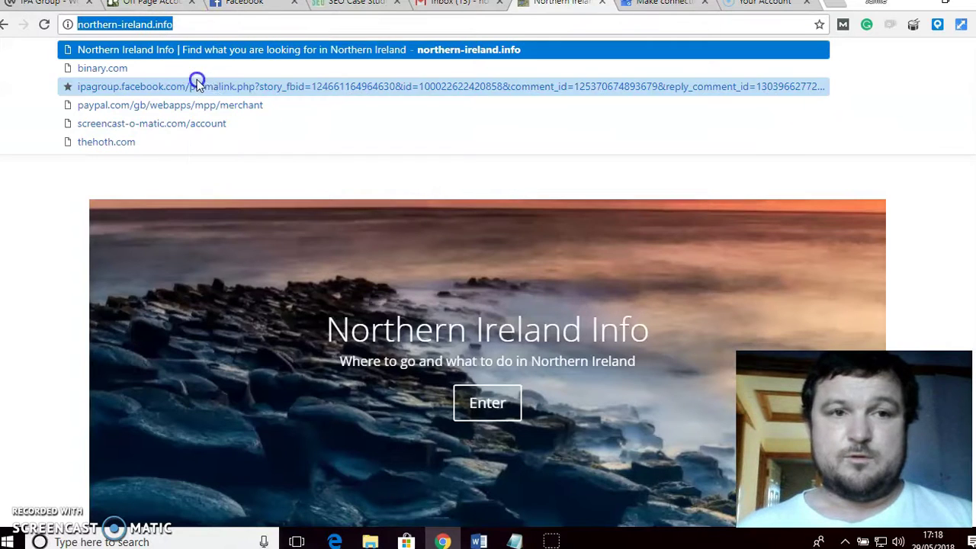
click(654, 6)
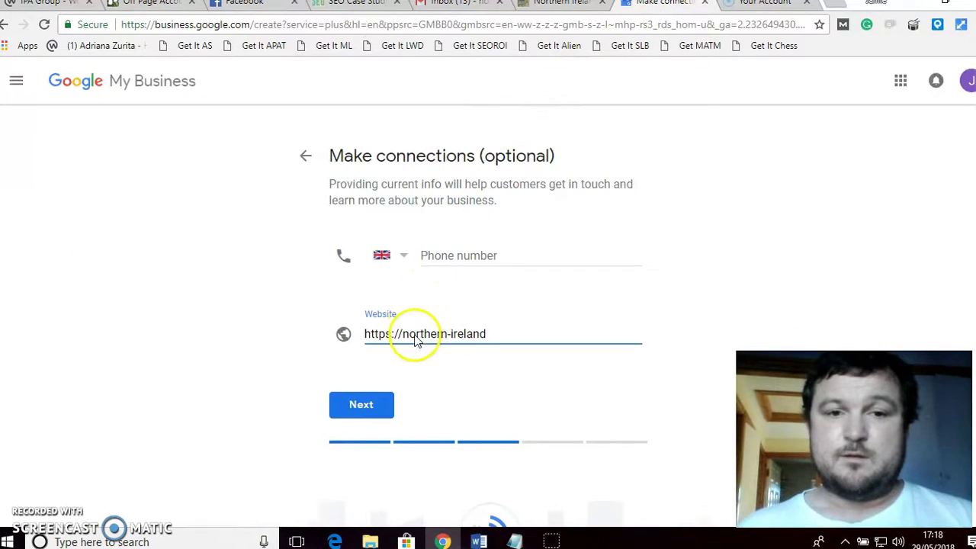
triple_click(418, 335)
right_click(418, 336)
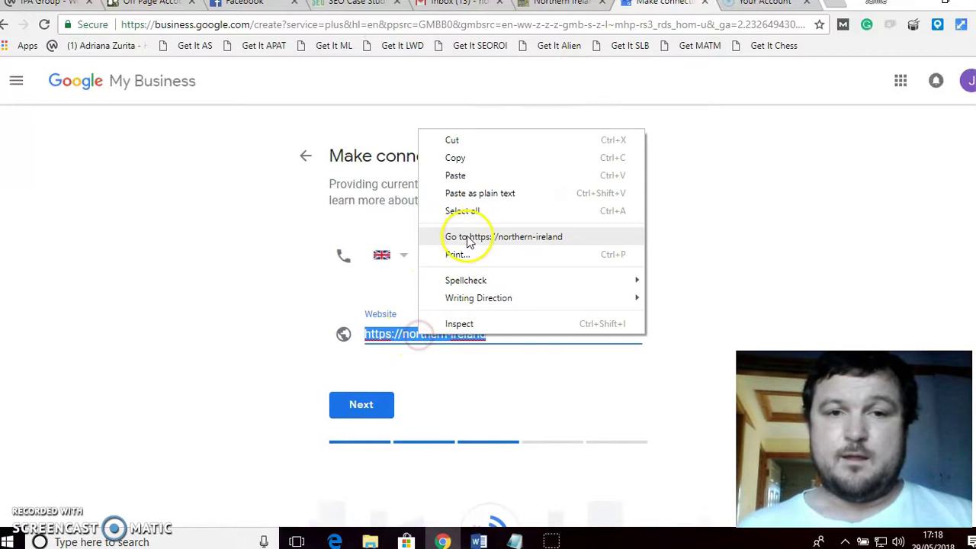
click(458, 175)
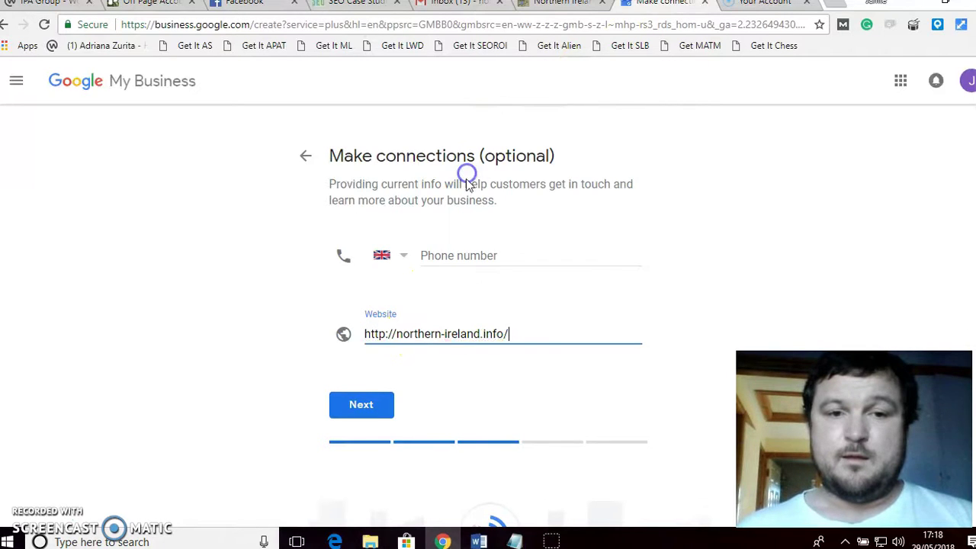
click(387, 332)
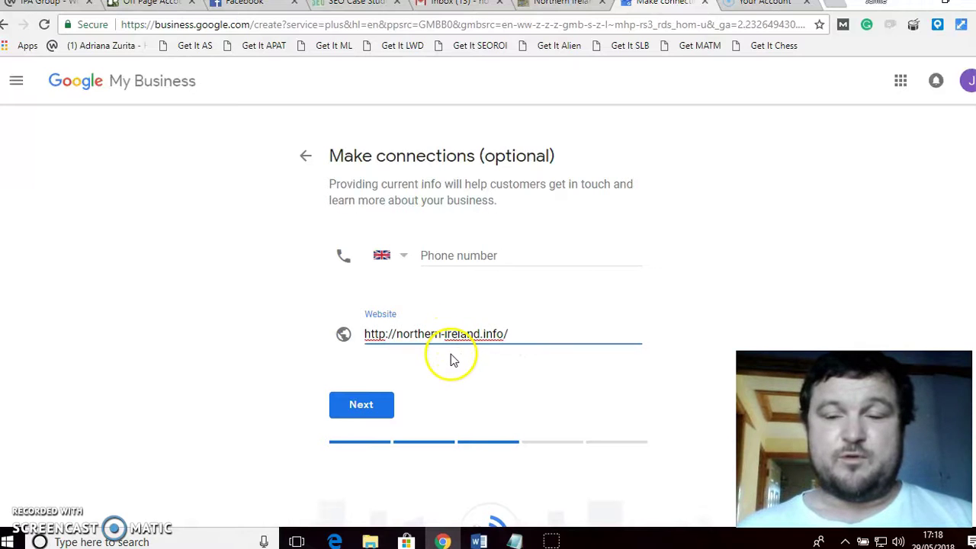
Answer Yes to tips and recommendations and continue to the postcard verification options.
click(368, 407)
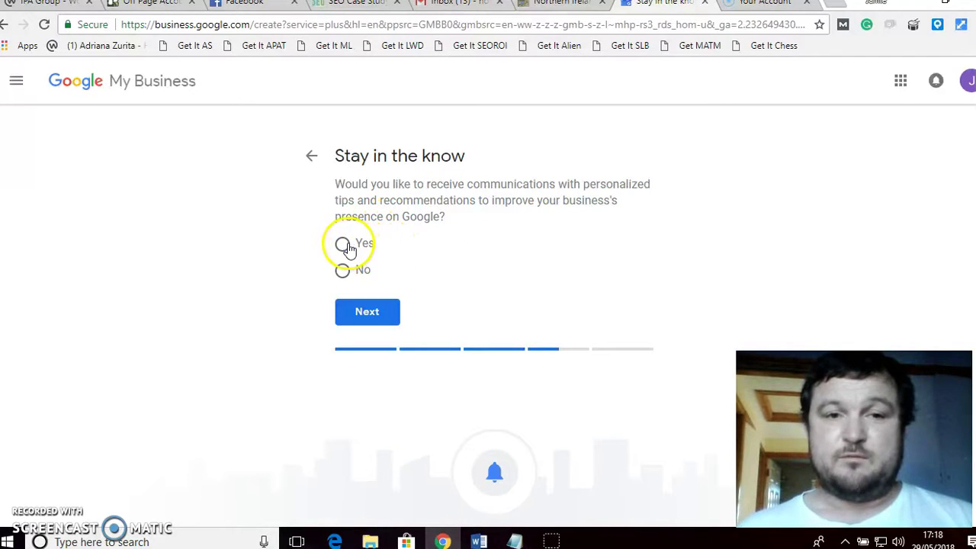
click(343, 244)
click(376, 312)
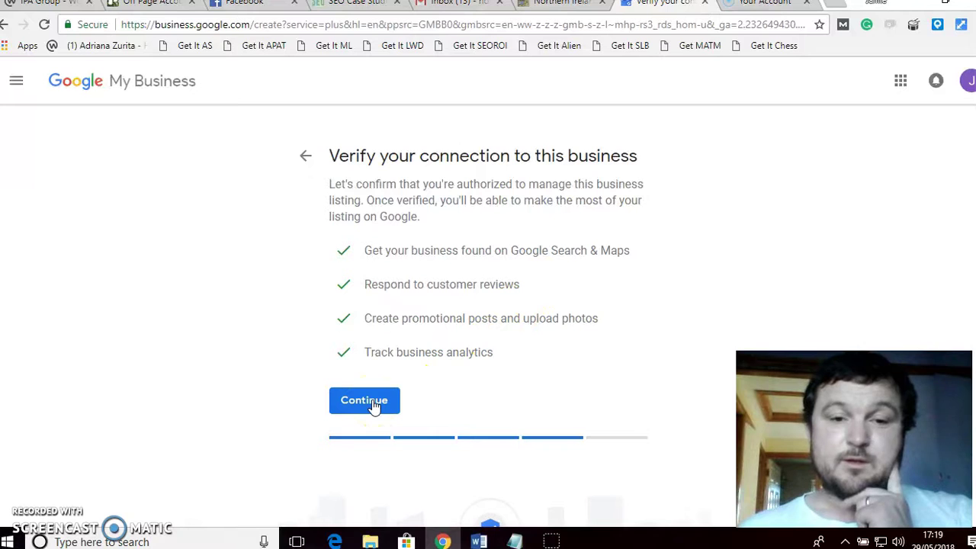
click(374, 402)
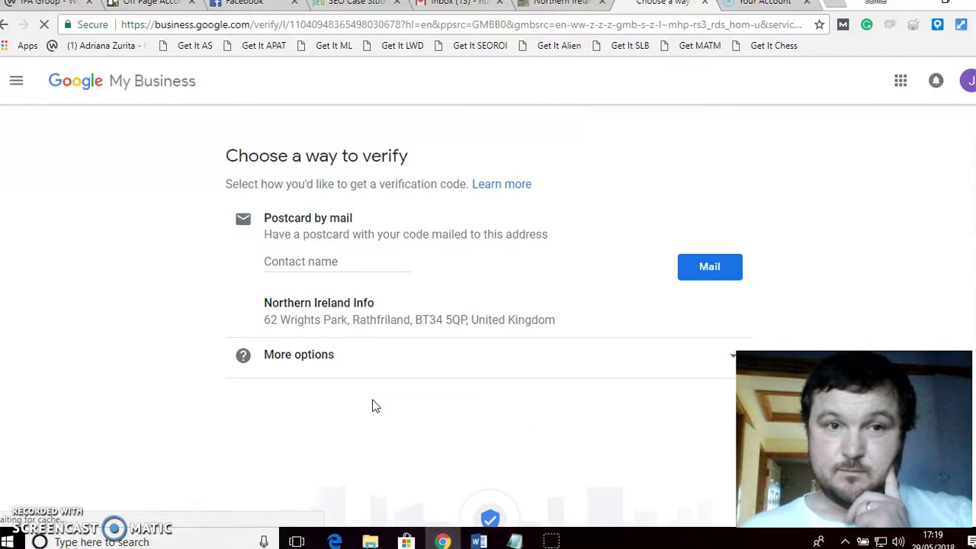
click(385, 368)
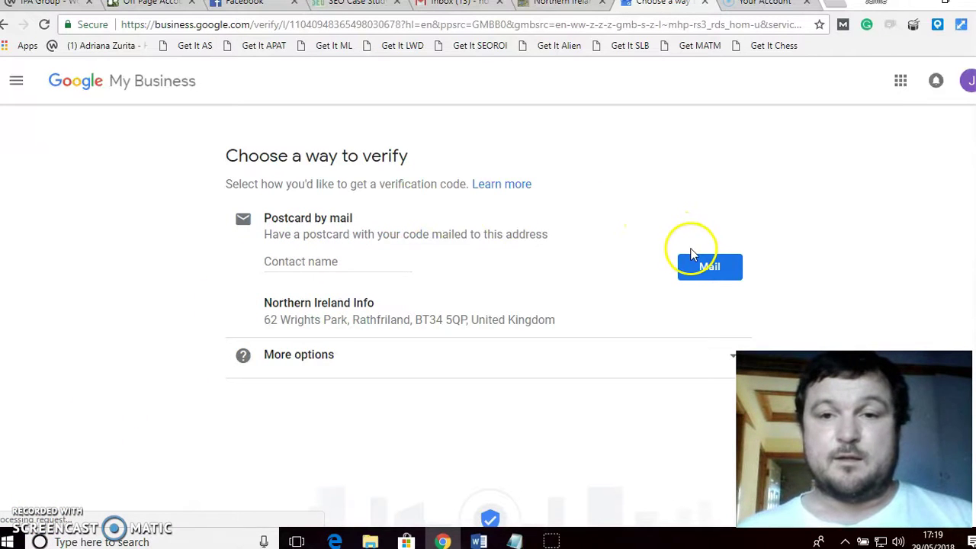
click(358, 262)
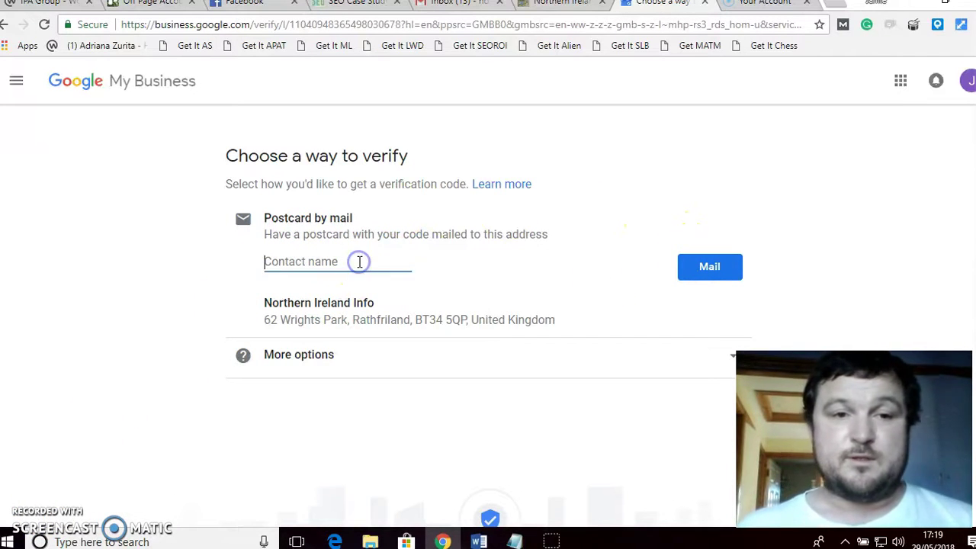
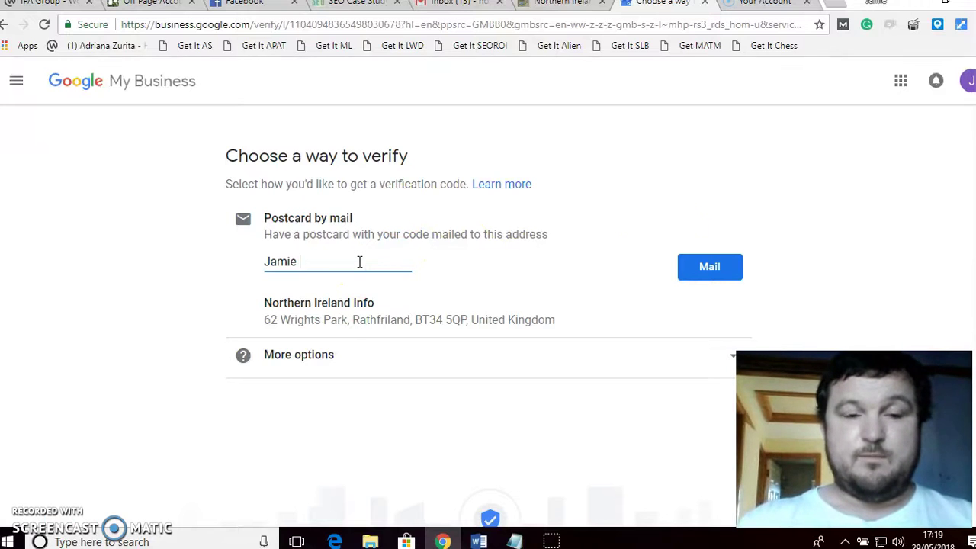
click(698, 266)
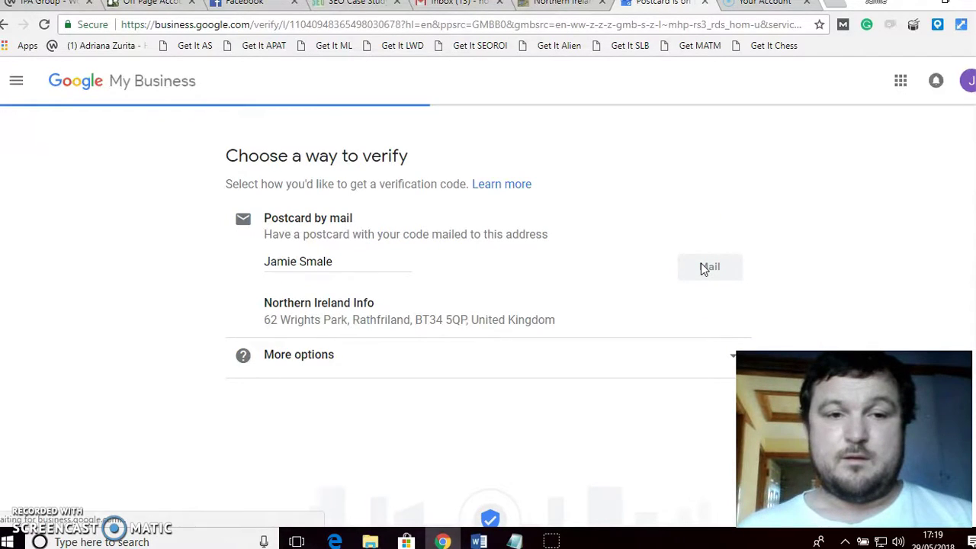
Wait for the 'Postcard is on the way' confirmation and scroll down to Customize listing.
click(681, 266)
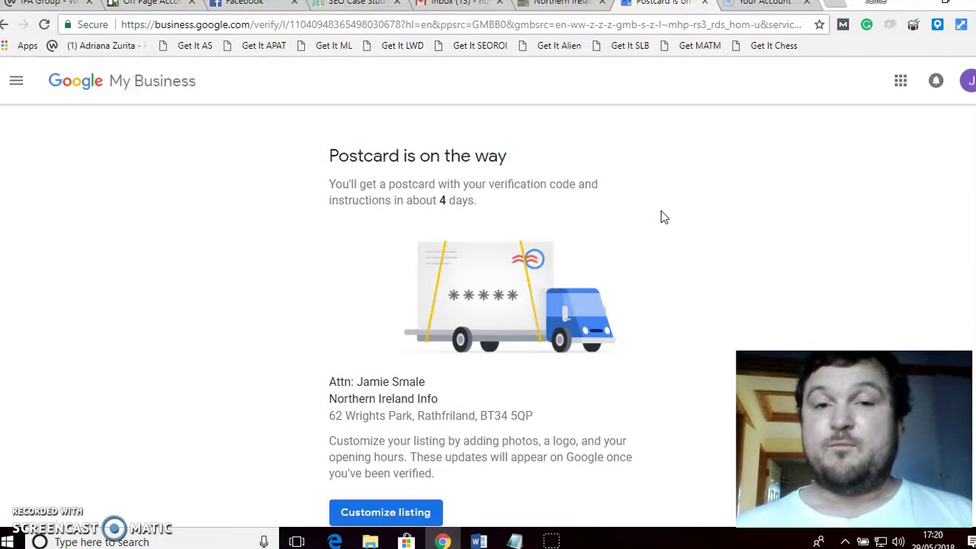
scroll(543, 336, down, 1)
scroll(543, 339, down, 3)
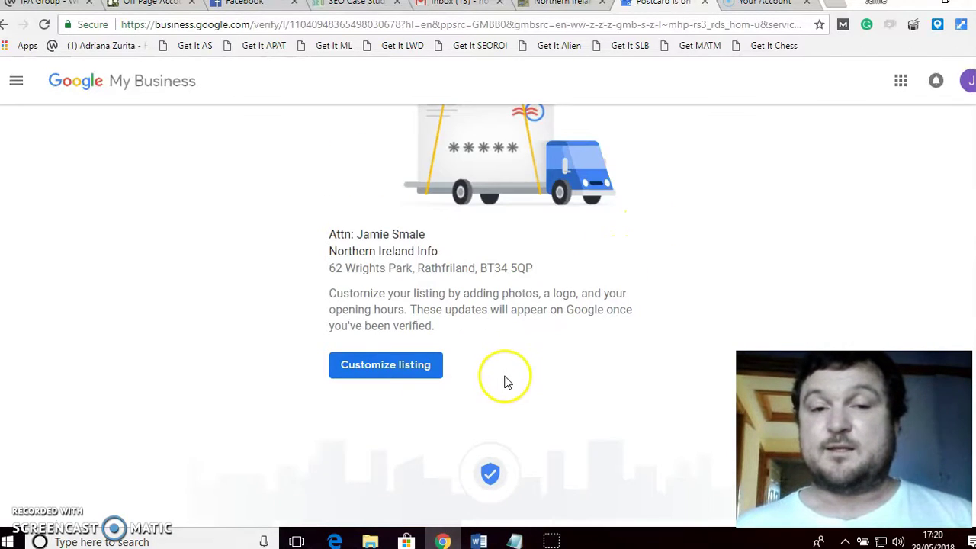
Open Customize listing and scroll the dashboard to the 'Complete your listing' card.
click(409, 368)
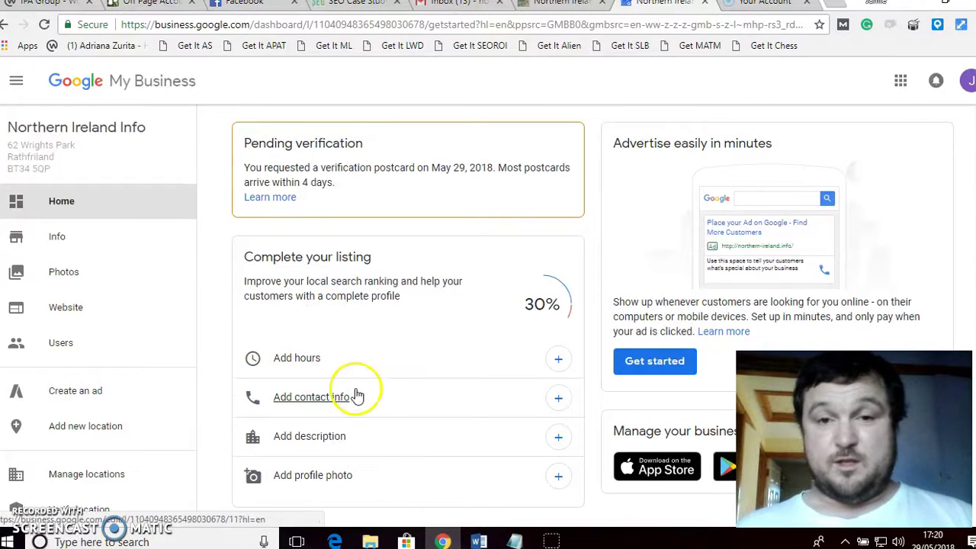
scroll(332, 403, down, 1)
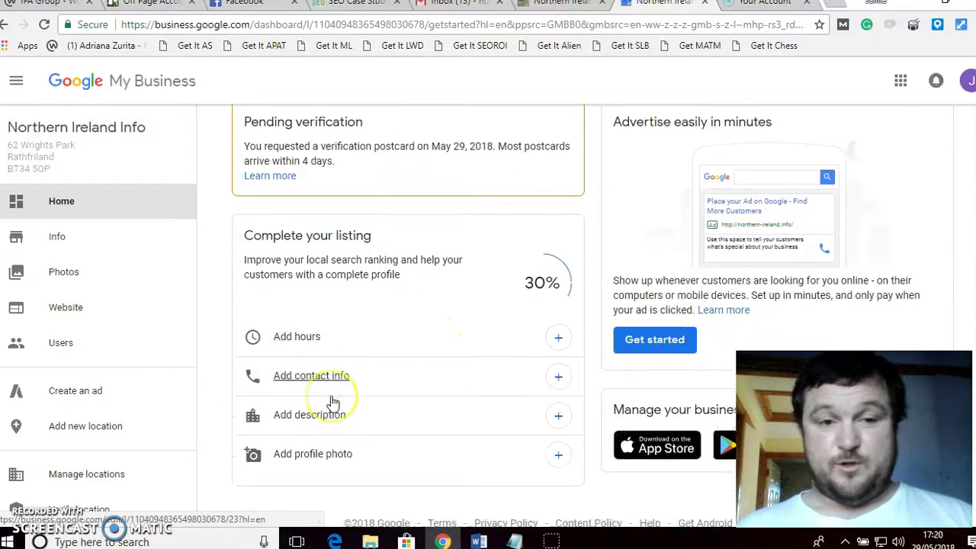
scroll(183, 429, down, 2)
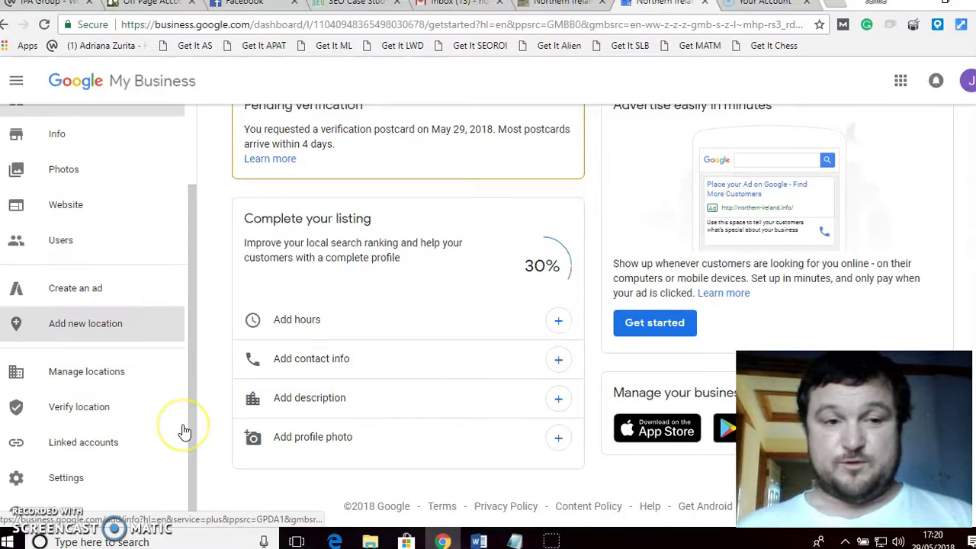
scroll(184, 430, up, 2)
scroll(342, 404, up, 1)
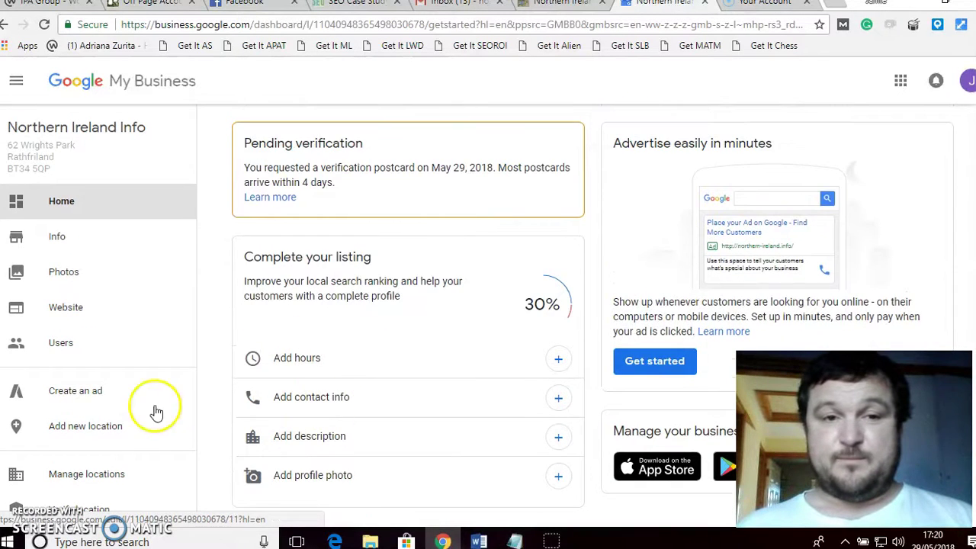
scroll(323, 355, down, 1)
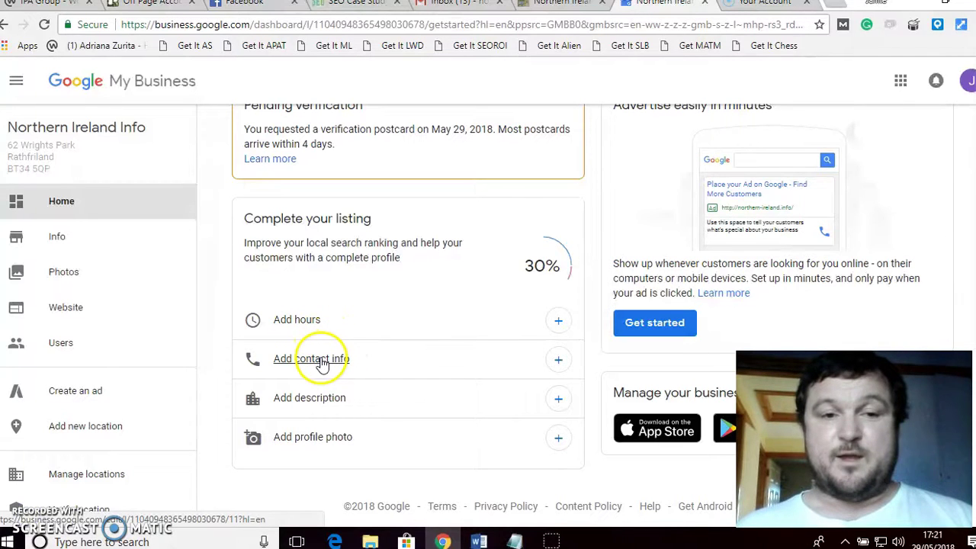
Go to the Info page and open the empty 'Add business description' box.
click(322, 362)
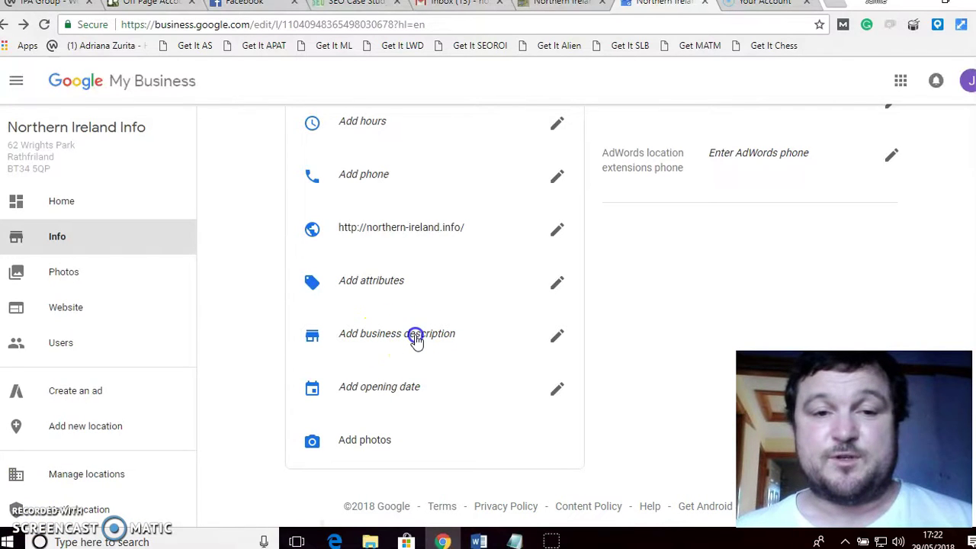
click(415, 336)
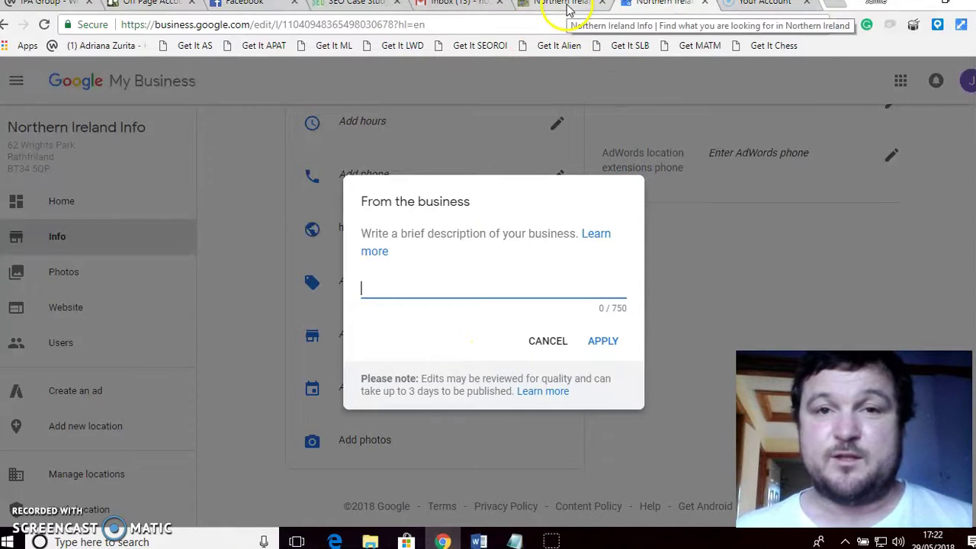
Copy the introductory paragraph from the Northern Ireland Info website.
key(ctrl+shift+Tab)
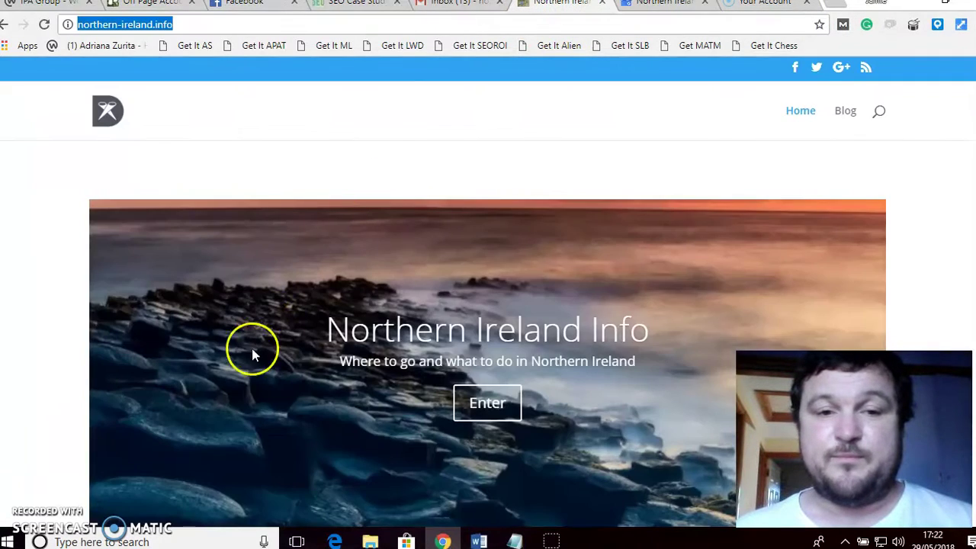
scroll(232, 386, down, 2)
scroll(312, 358, down, 5)
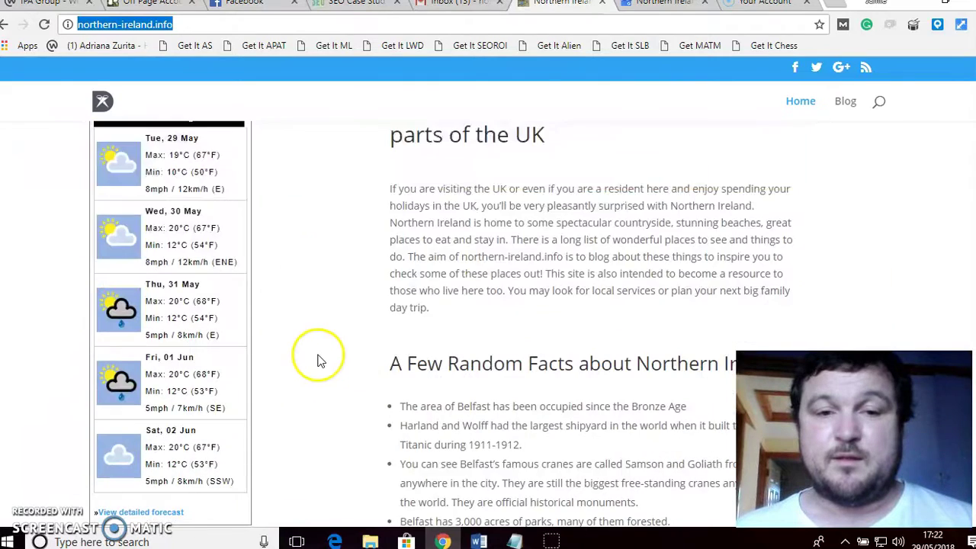
scroll(378, 282, down, 2)
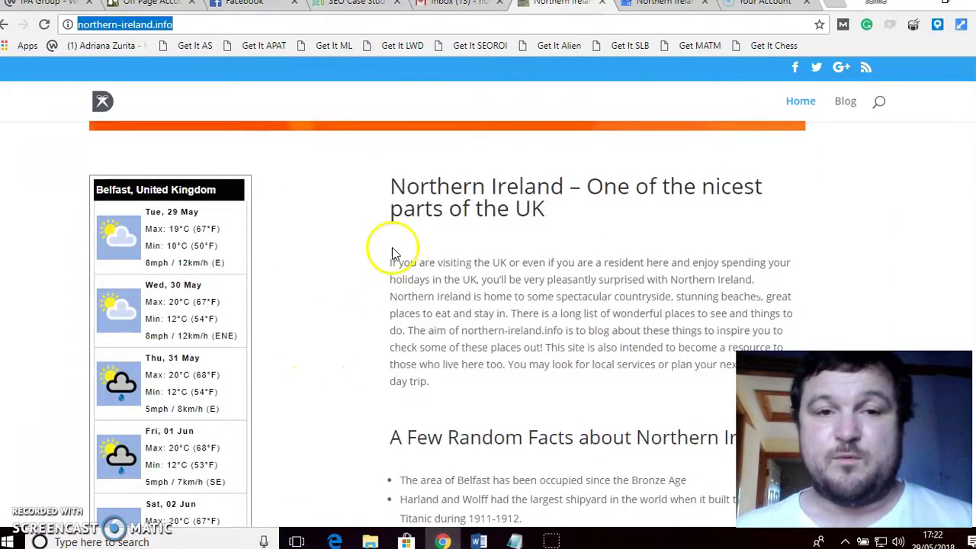
mouse_move(389, 259)
mouse_down()
mouse_move(486, 364)
mouse_move(488, 382)
mouse_up()
right_click(448, 321)
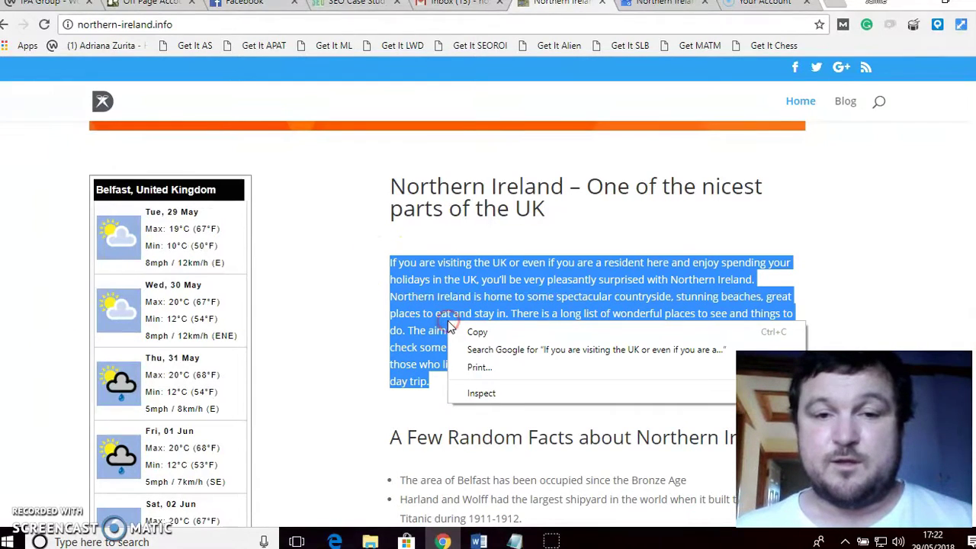
click(477, 333)
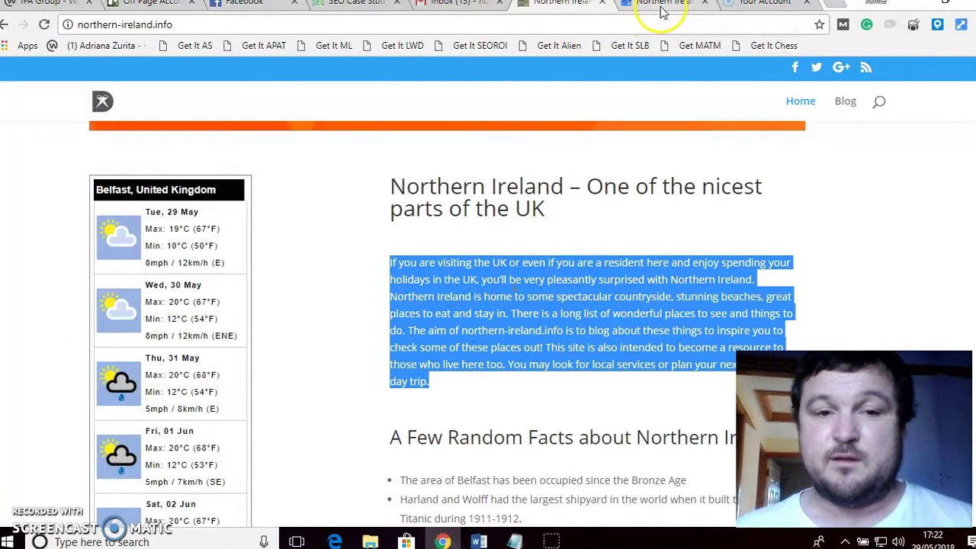
Paste the copied paragraph into the listing's business description and apply it.
click(661, 9)
right_click(389, 280)
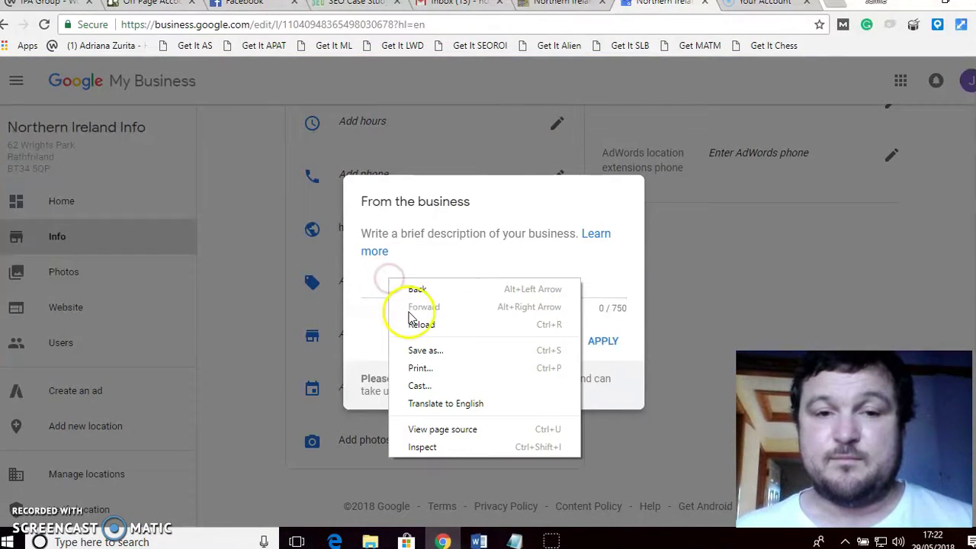
click(375, 274)
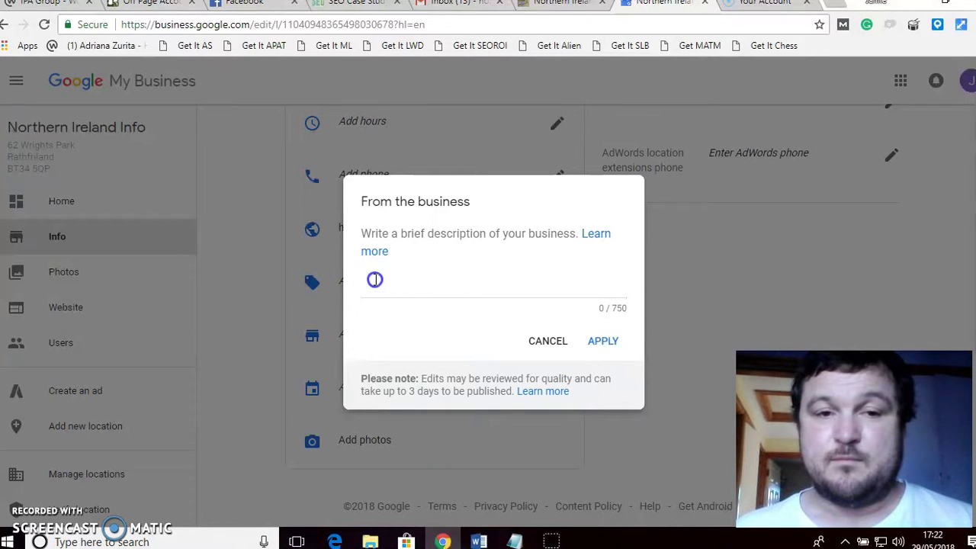
right_click(374, 279)
click(417, 366)
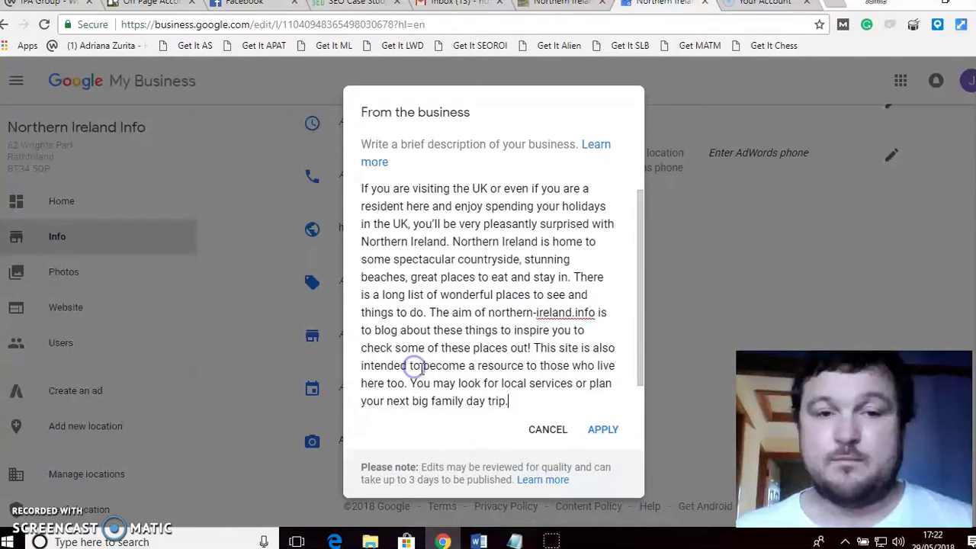
scroll(549, 366, down, 1)
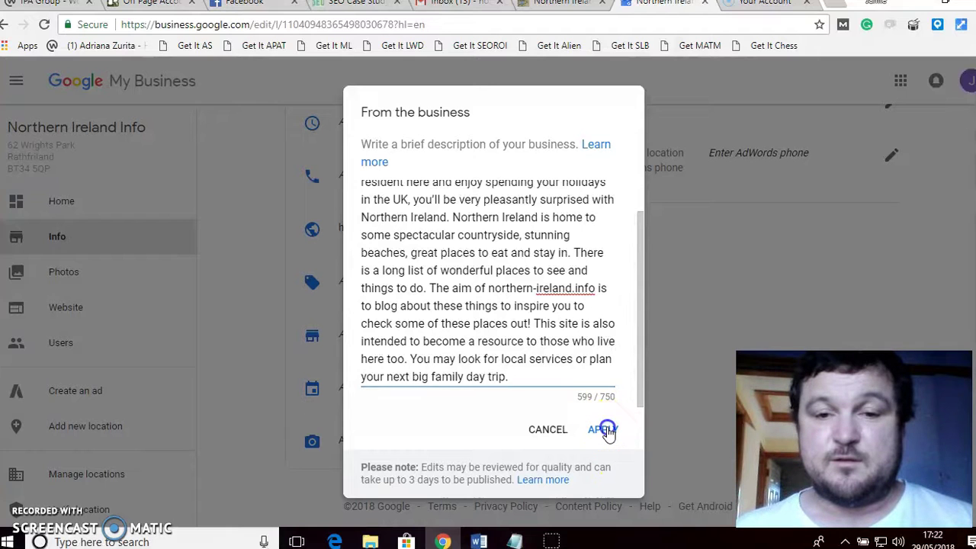
click(602, 429)
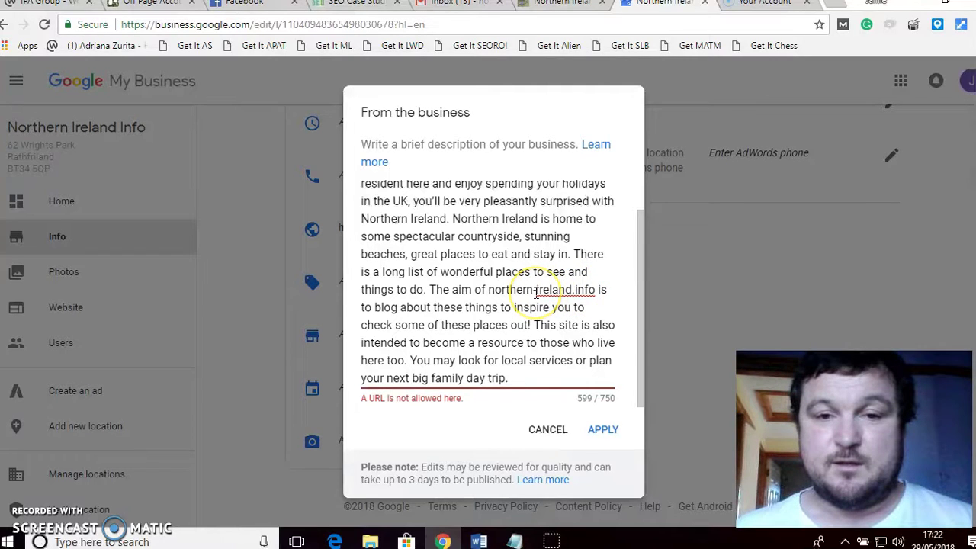
Replace the dot in the northern-ireland.info address to avoid the URL error, then save.
click(575, 289)
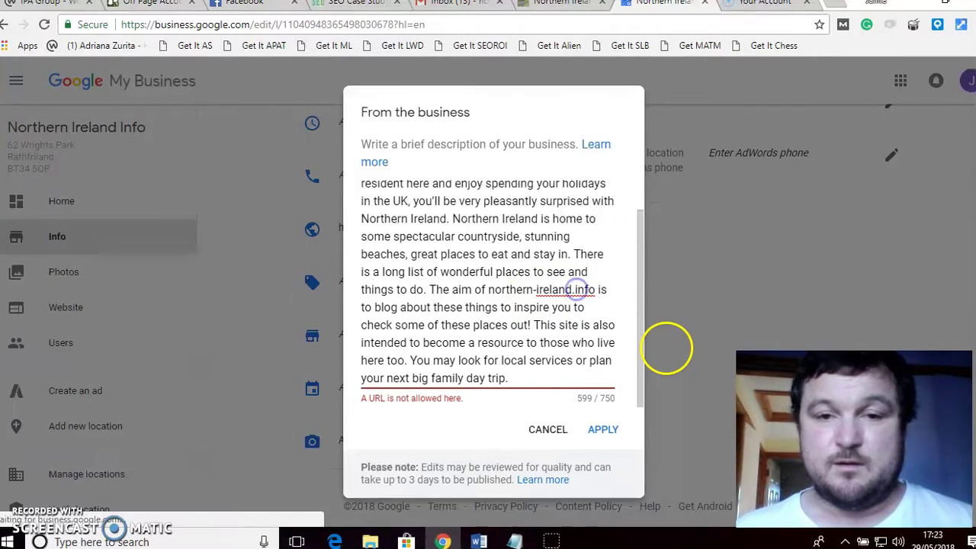
key(BackSpace)
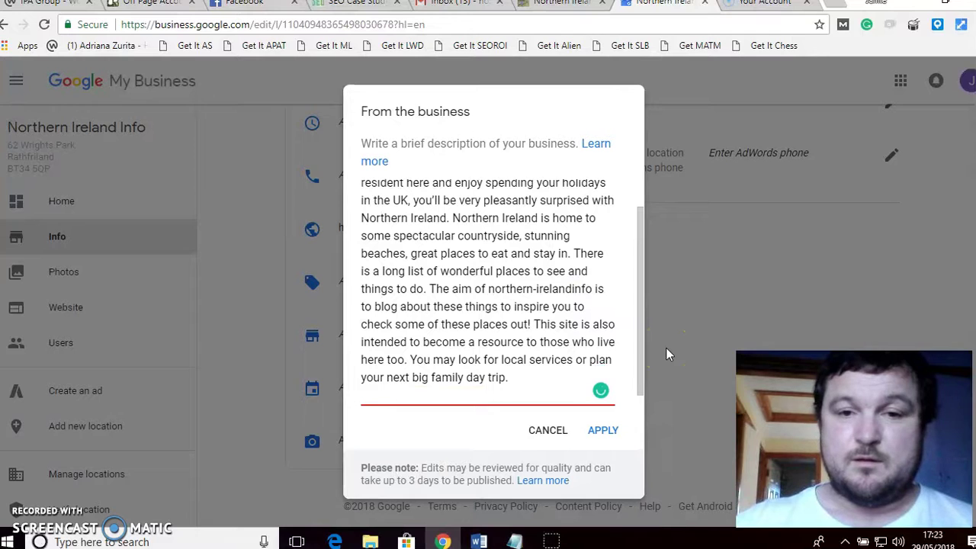
text(.)
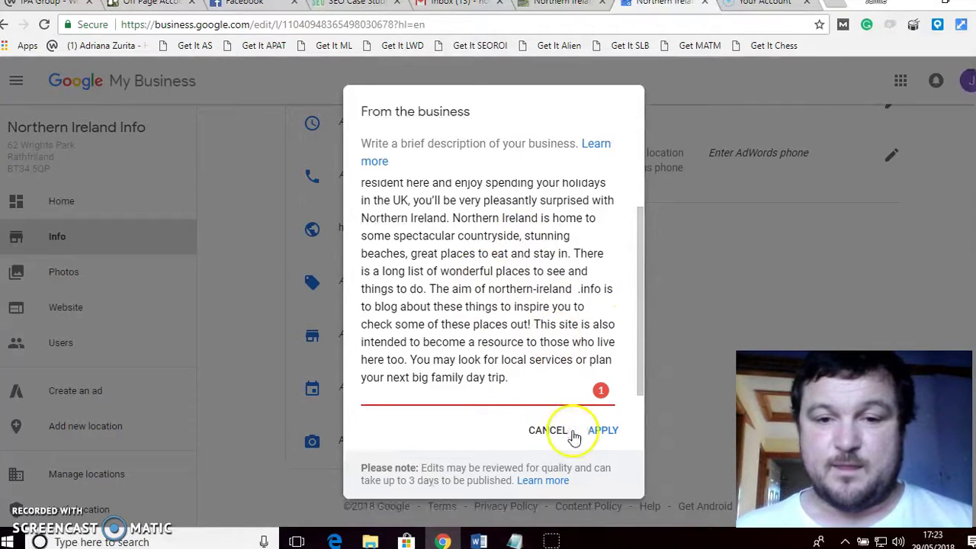
click(605, 431)
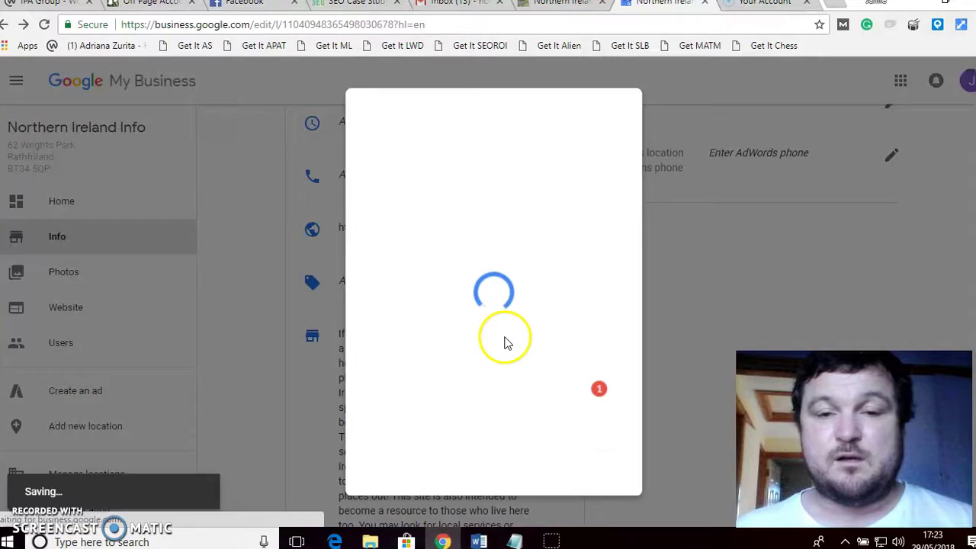
Review the business name 'Northern Ireland Info' and leave it unchanged.
scroll(472, 343, down, 2)
scroll(472, 343, down, 1)
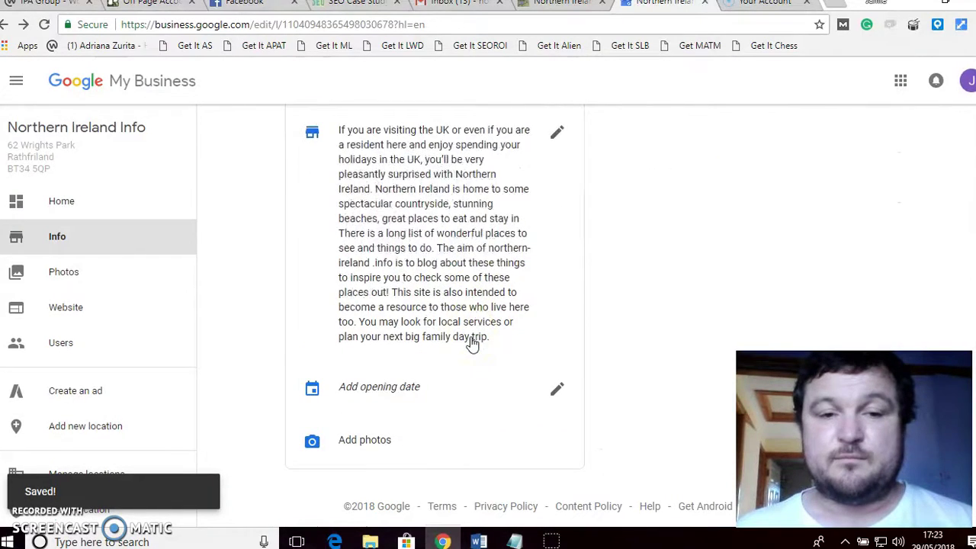
scroll(473, 343, up, 1)
scroll(472, 343, up, 4)
scroll(473, 347, up, 3)
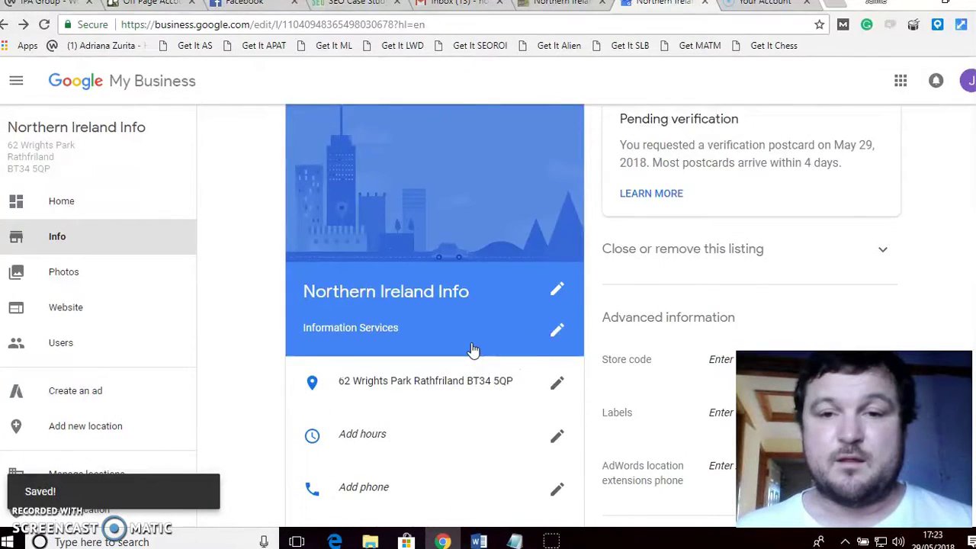
scroll(473, 349, down, 1)
scroll(472, 350, down, 1)
scroll(472, 349, up, 3)
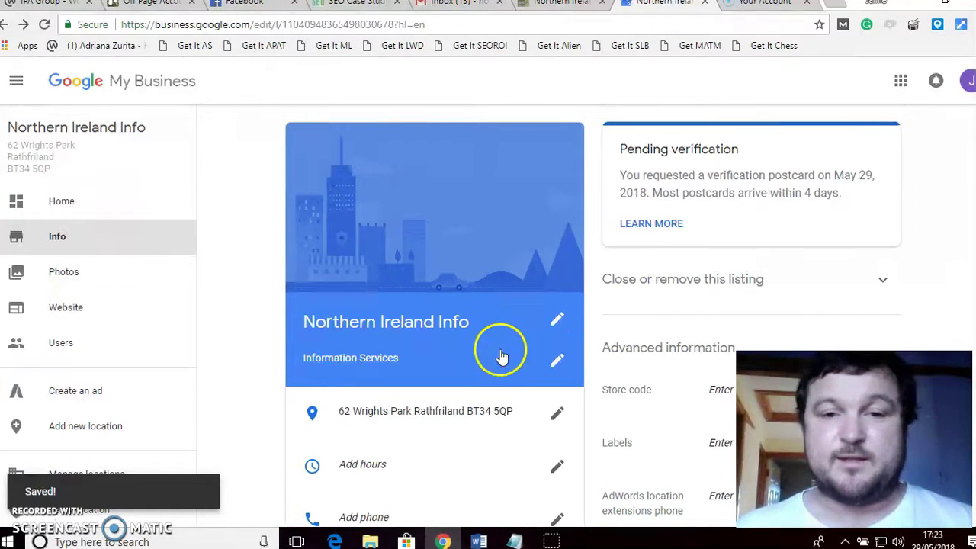
click(559, 321)
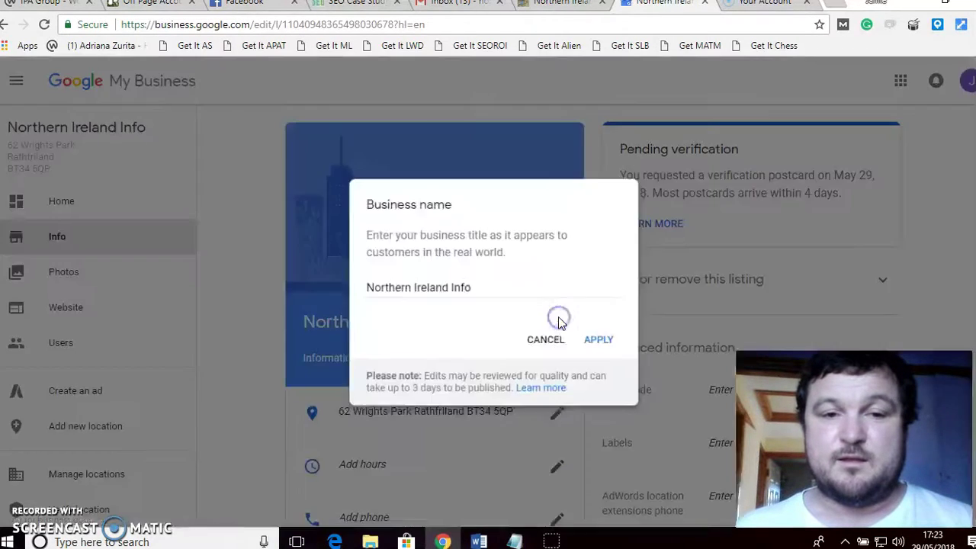
click(553, 342)
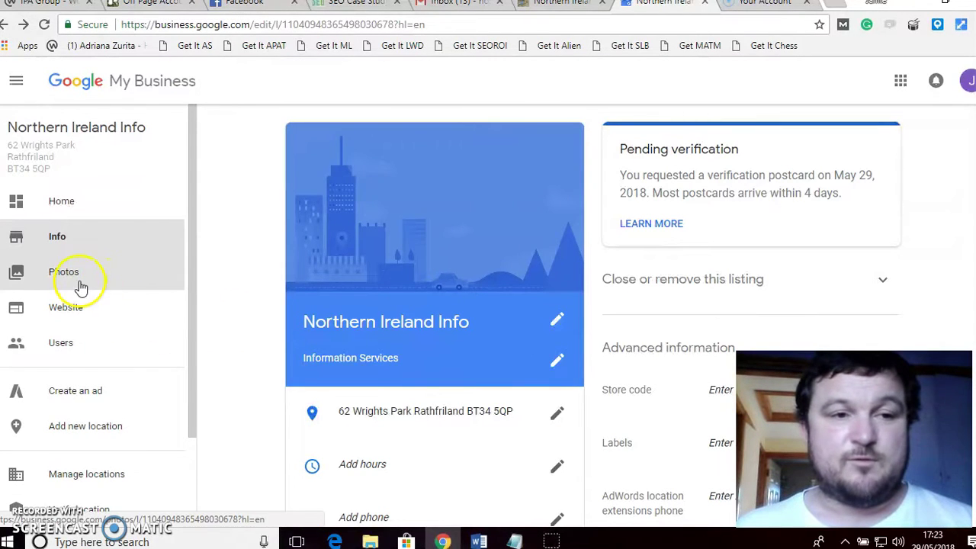
Open the Photos section, dismiss the posting tip, and view the profile, cover and video slots.
click(73, 279)
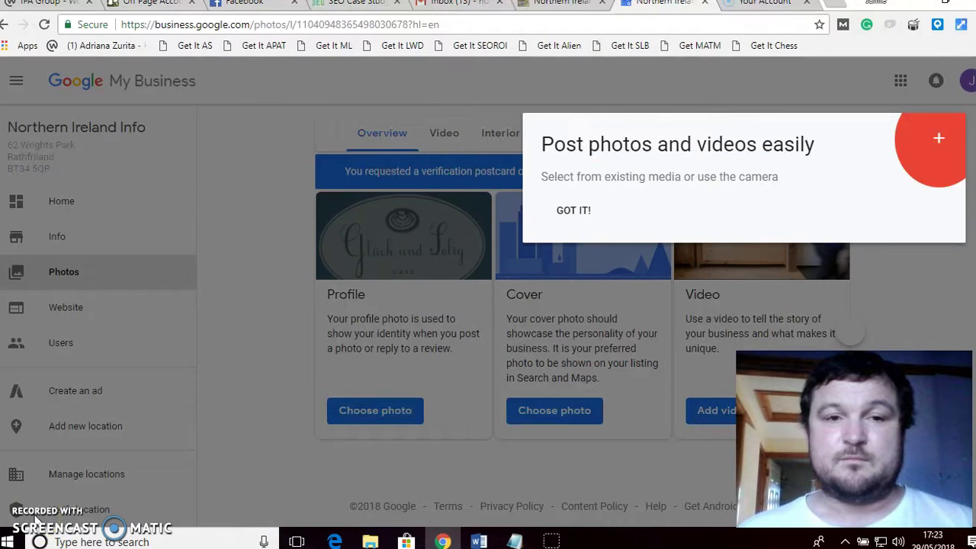
click(35, 518)
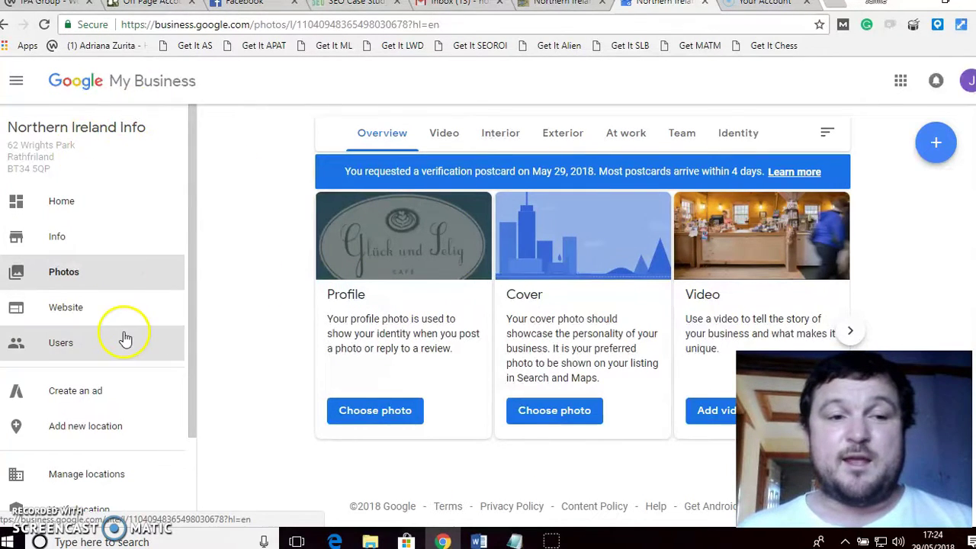
scroll(124, 344, down, 1)
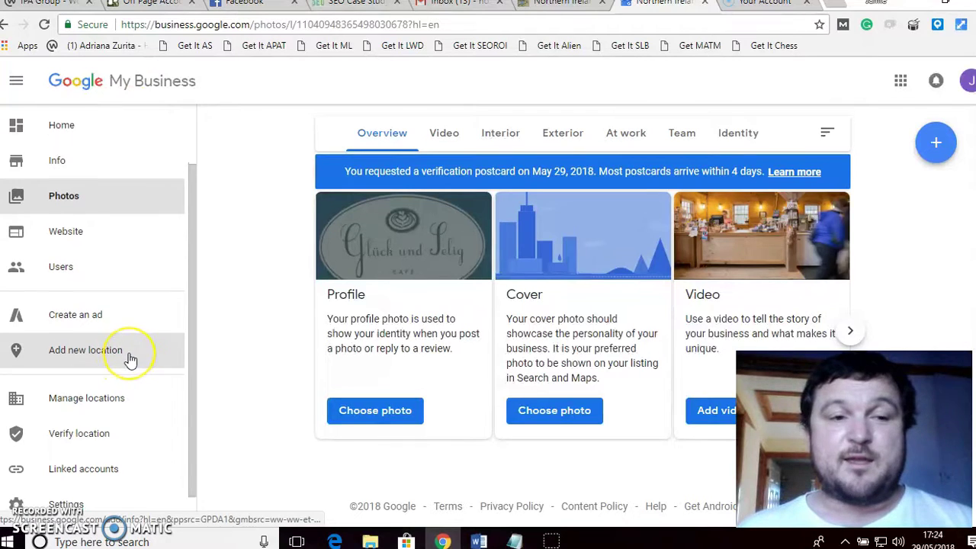
scroll(129, 358, down, 1)
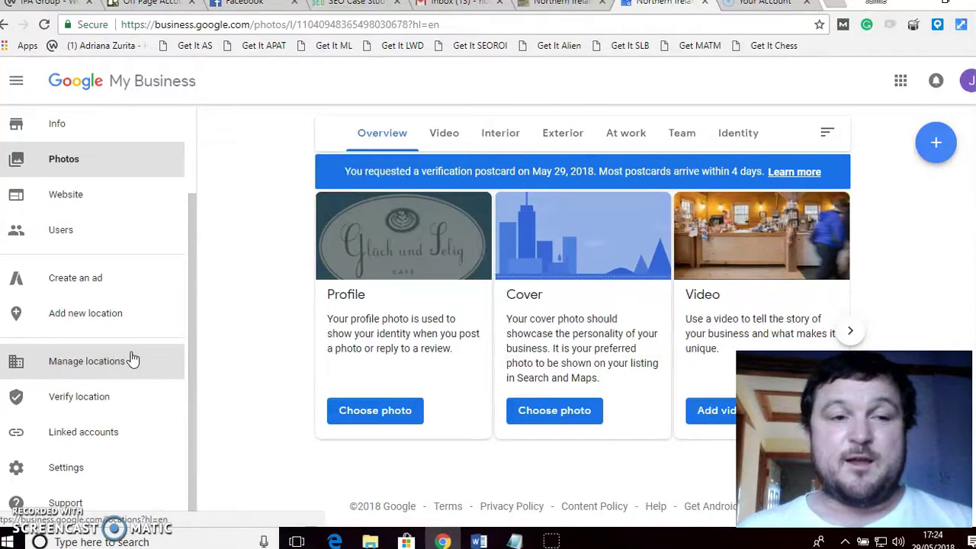
scroll(132, 358, up, 3)
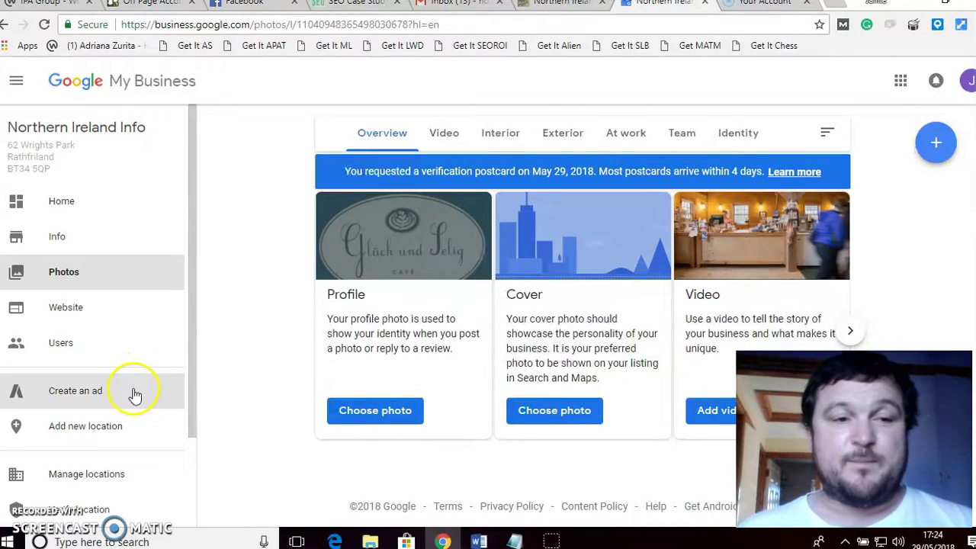
scroll(111, 312, down, 2)
scroll(111, 322, down, 1)
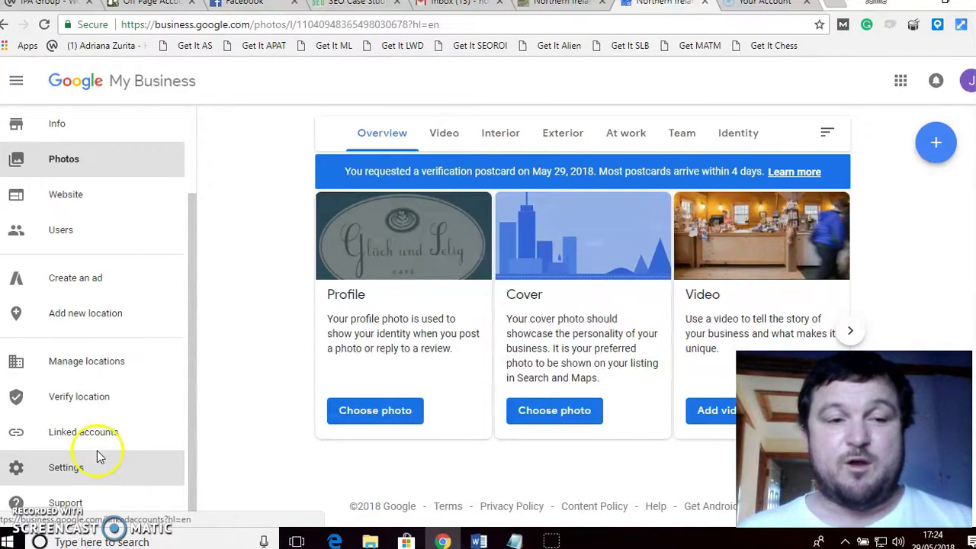
click(107, 337)
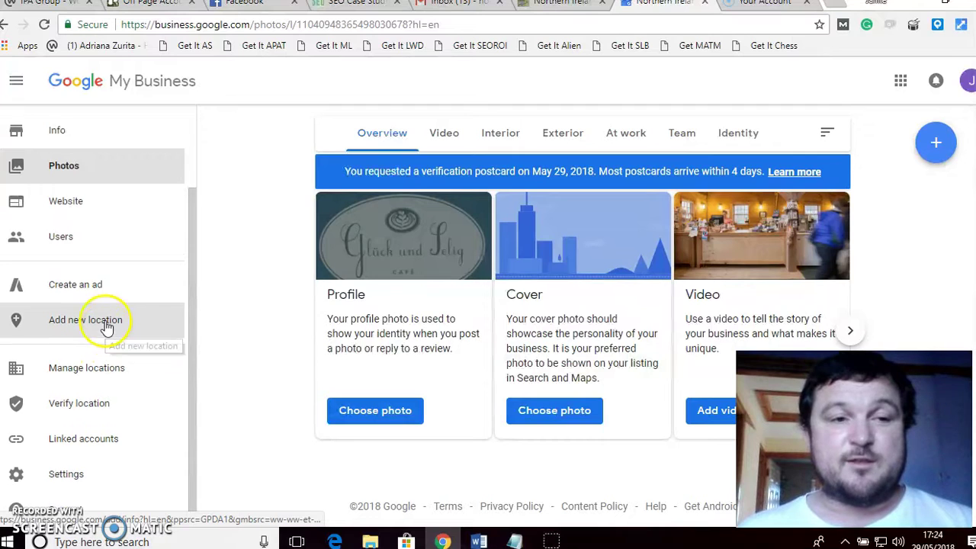
scroll(109, 324, up, 2)
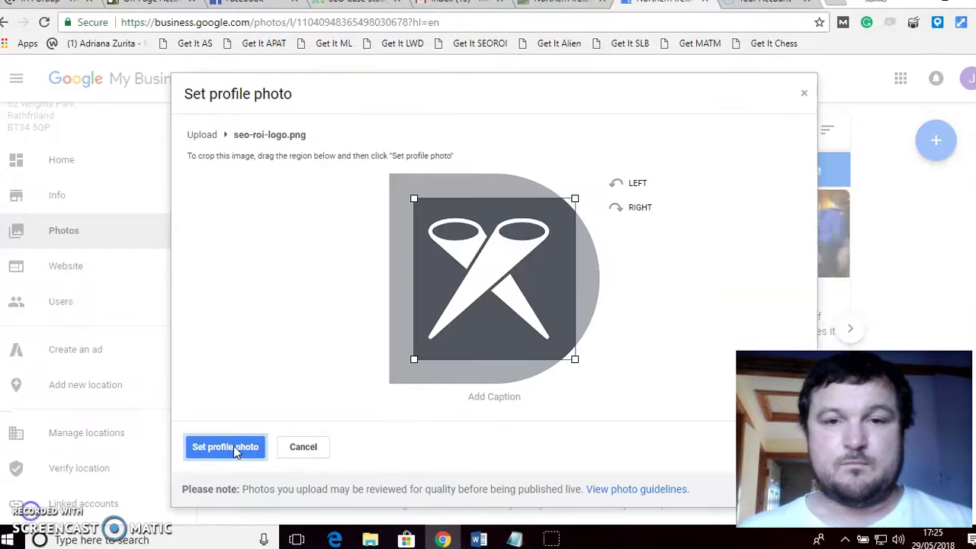
Apply the cropped seo-roi-logo.png as the listing's profile photo.
click(233, 446)
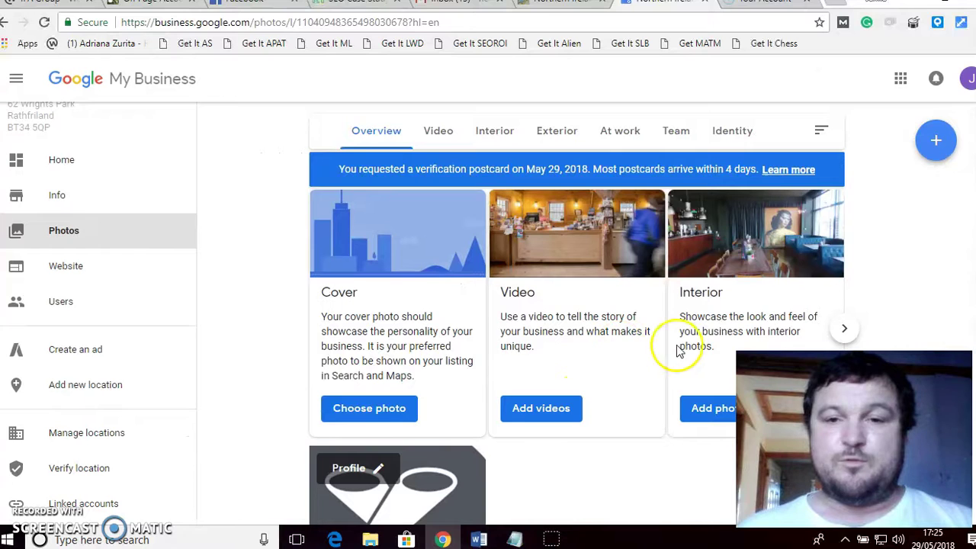
Upload the beach-clouds image from Downloads as the cover photo.
click(352, 410)
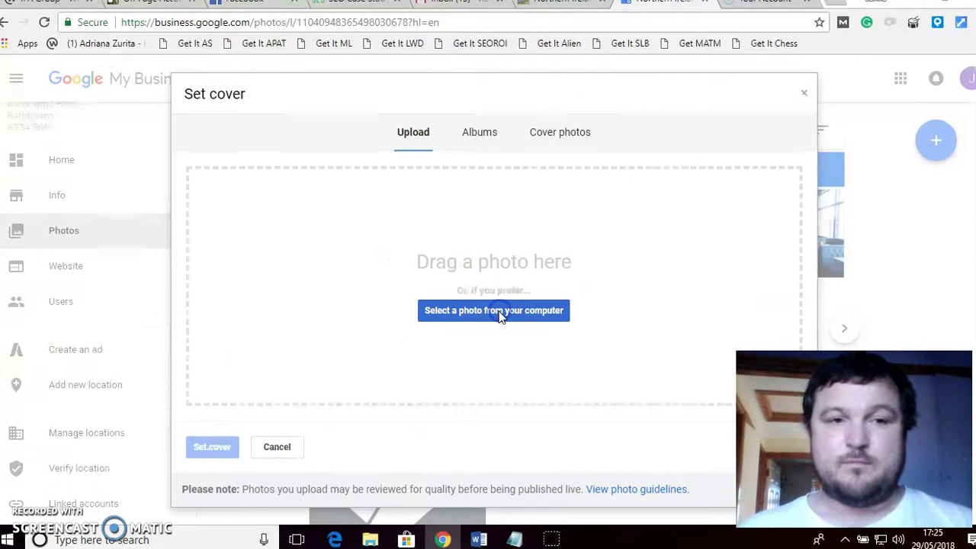
click(69, 116)
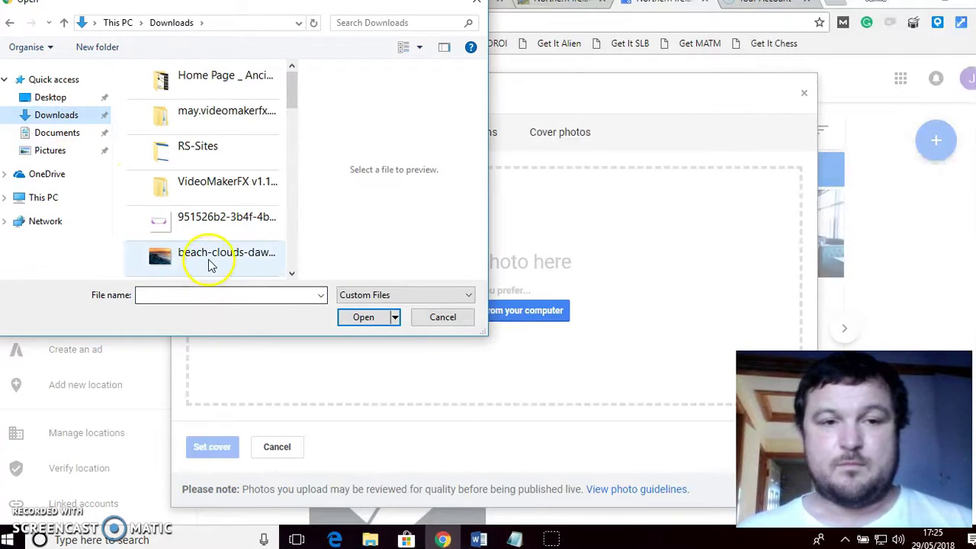
double_click(211, 263)
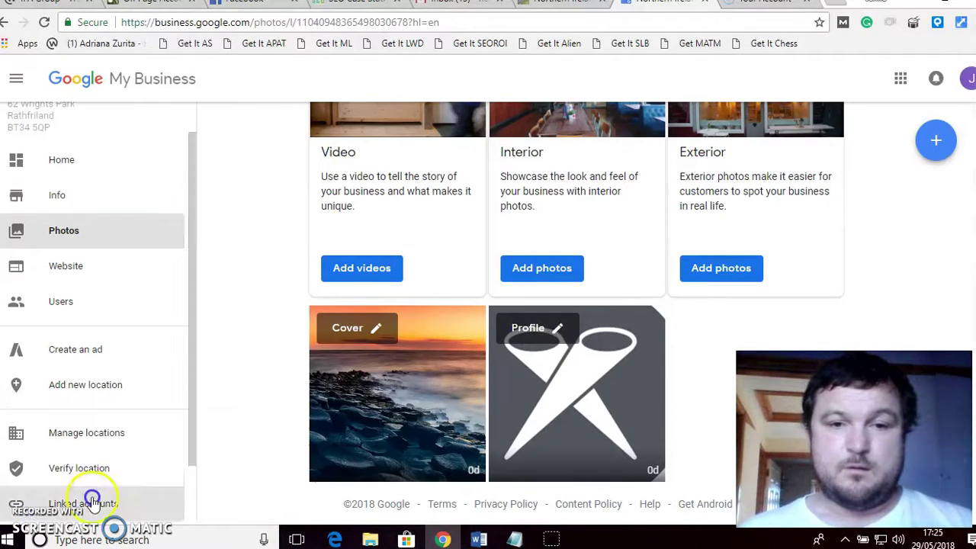
scroll(400, 456, up, 2)
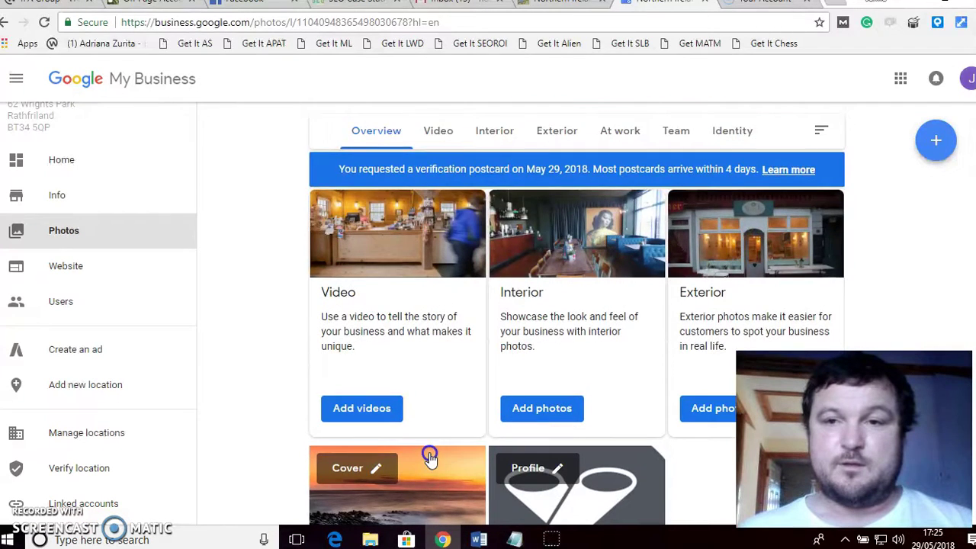
scroll(431, 458, down, 2)
scroll(429, 459, up, 2)
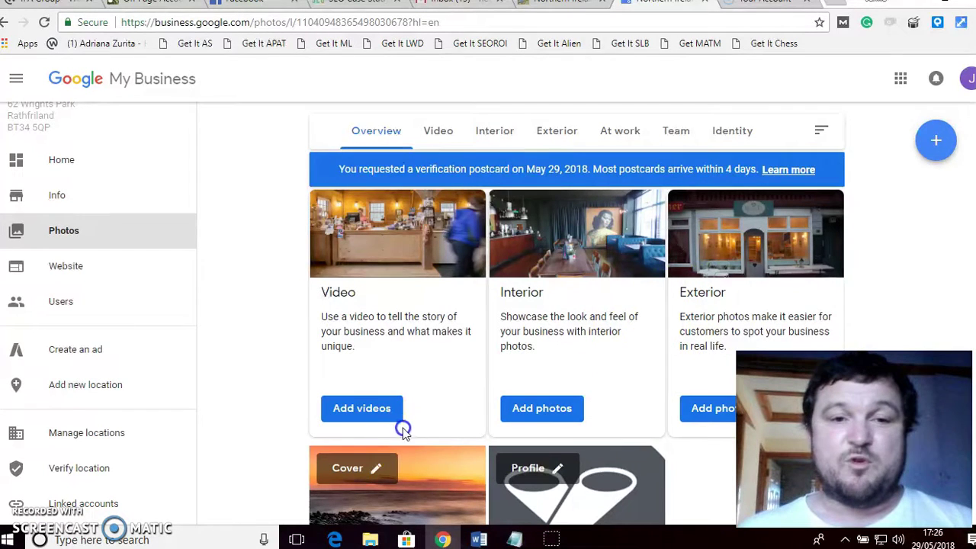
scroll(73, 424, down, 1)
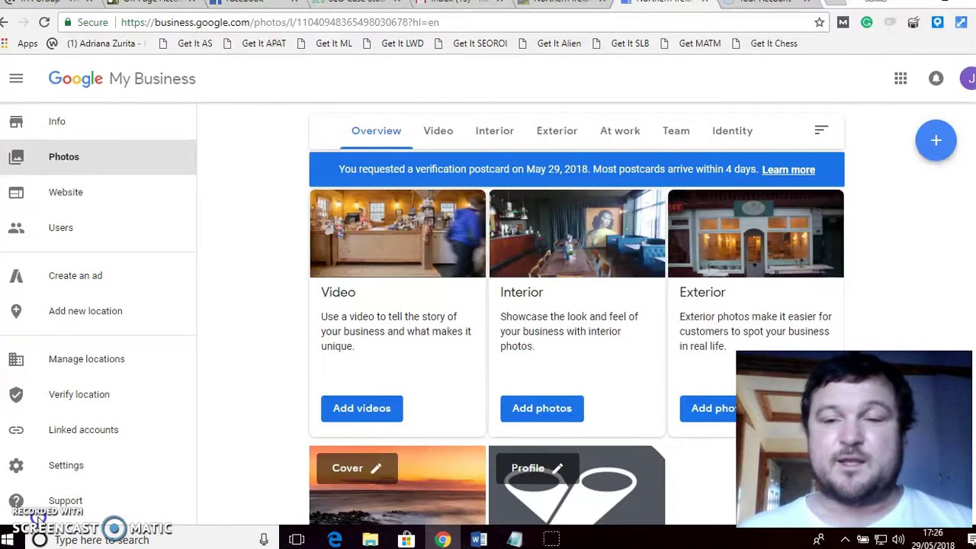
scroll(157, 312, up, 2)
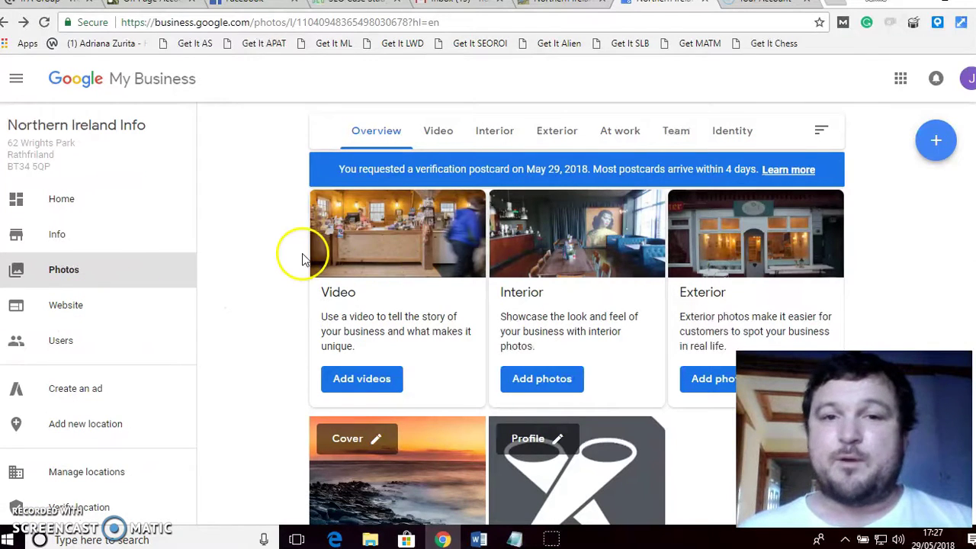
Go to the Verify location page from the left sidebar.
scroll(157, 266, down, 3)
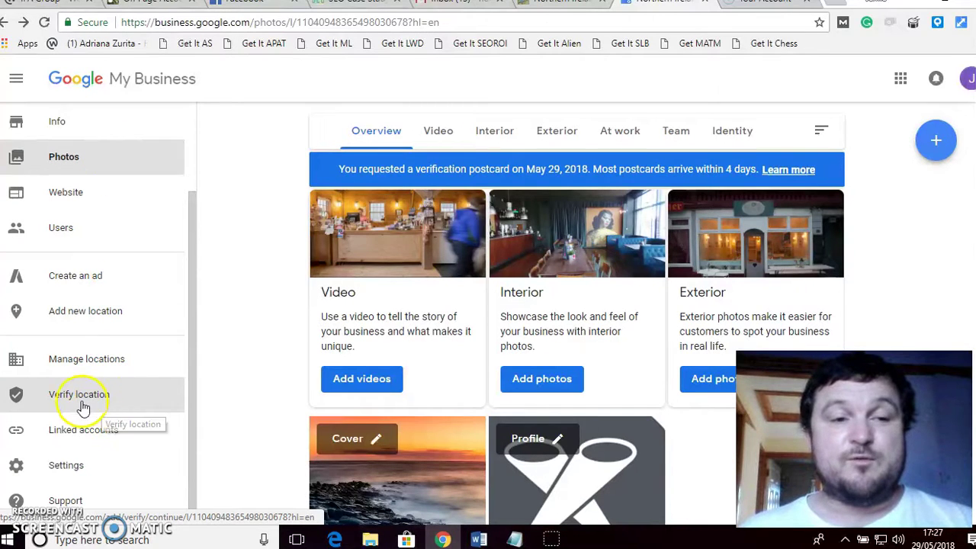
click(80, 398)
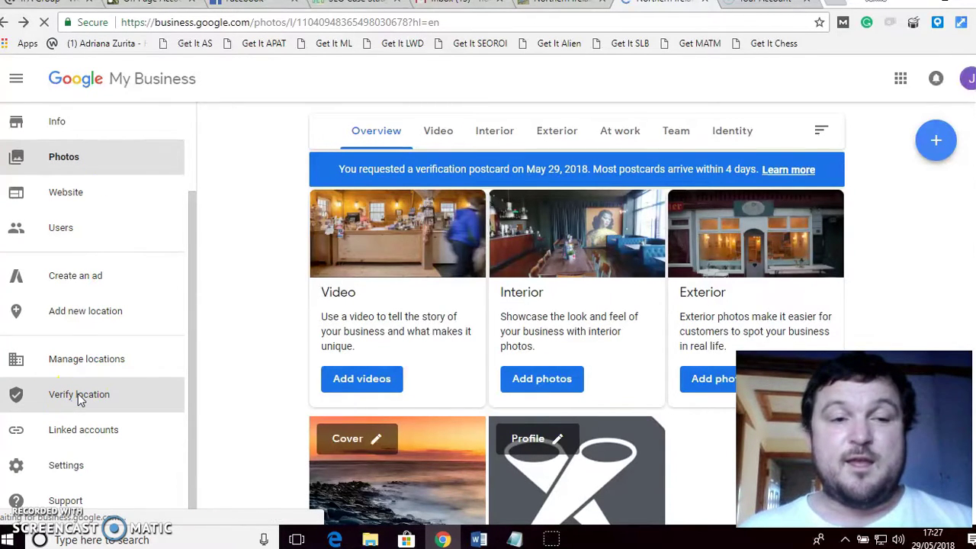